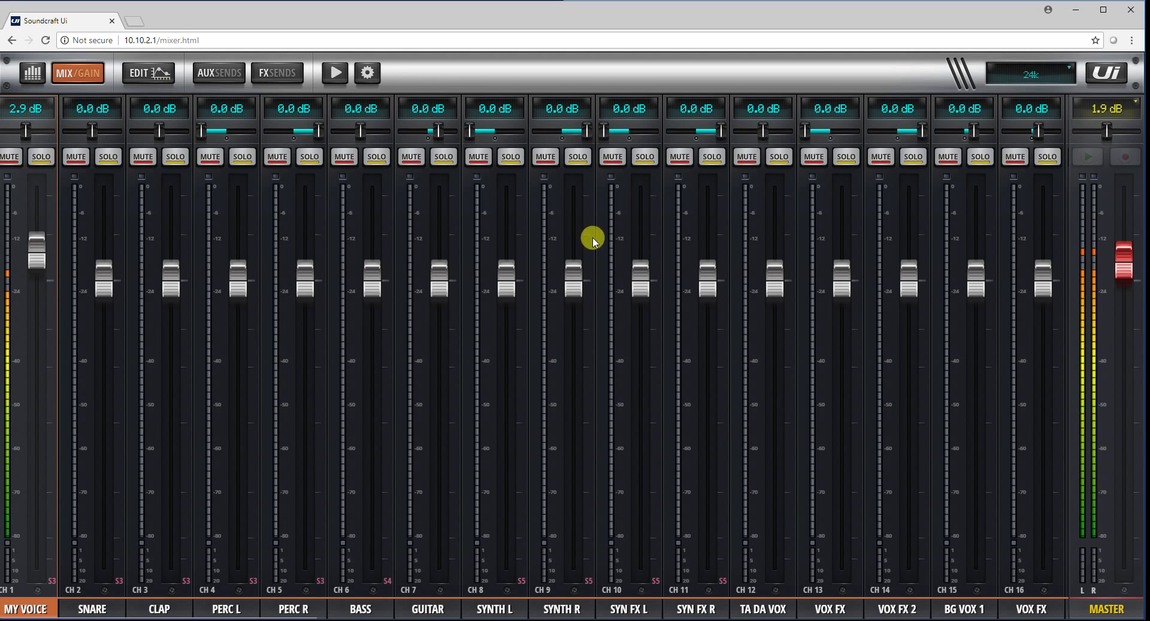
Step: Bring up the host's CASCADE settings: cascade off, master role, slave IP 10.10.2.2
left_click(376, 71)
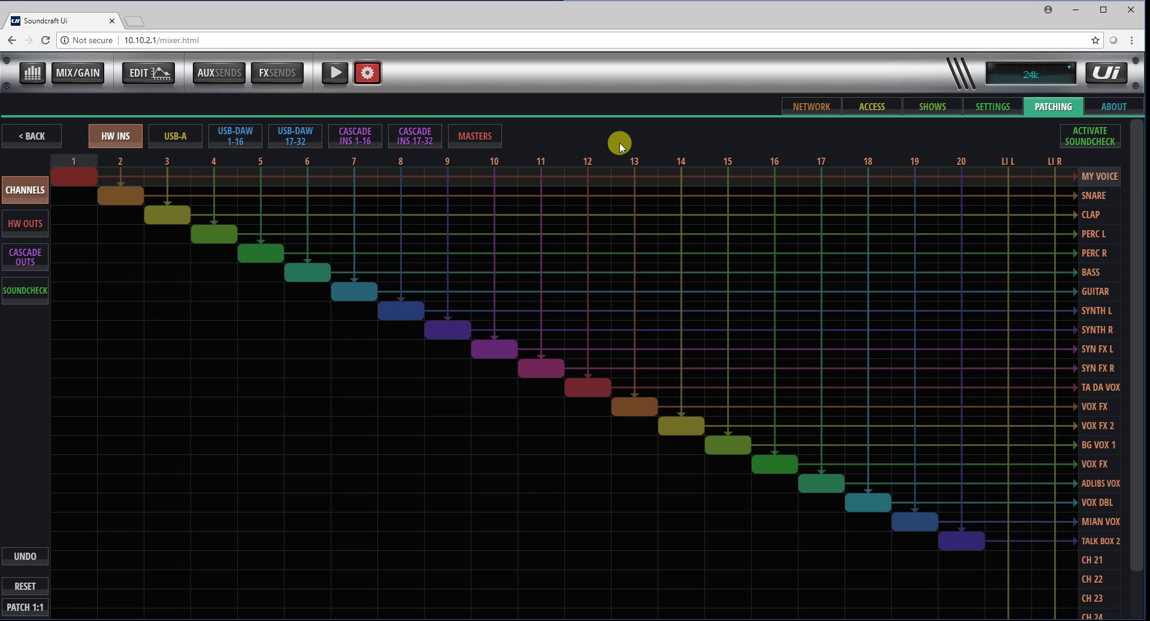
left_click(986, 107)
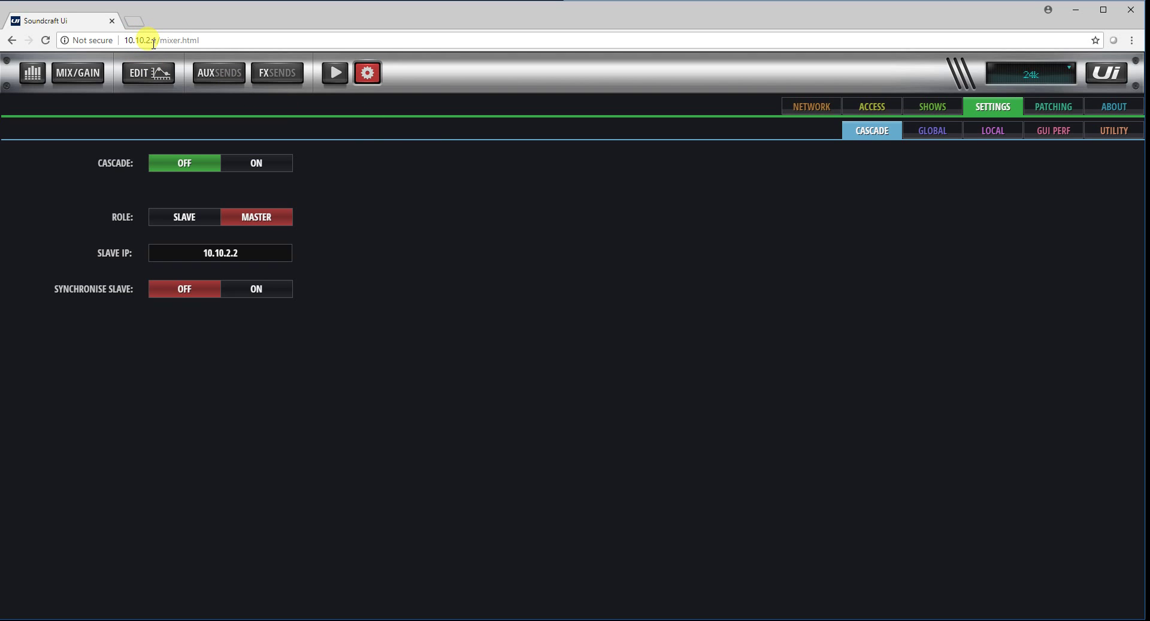
Step: Set cascade ON with role SLAVE on the 10.10.2.2 mixer, then cascade ON on 10.10.2.1
key("alt+Tab")
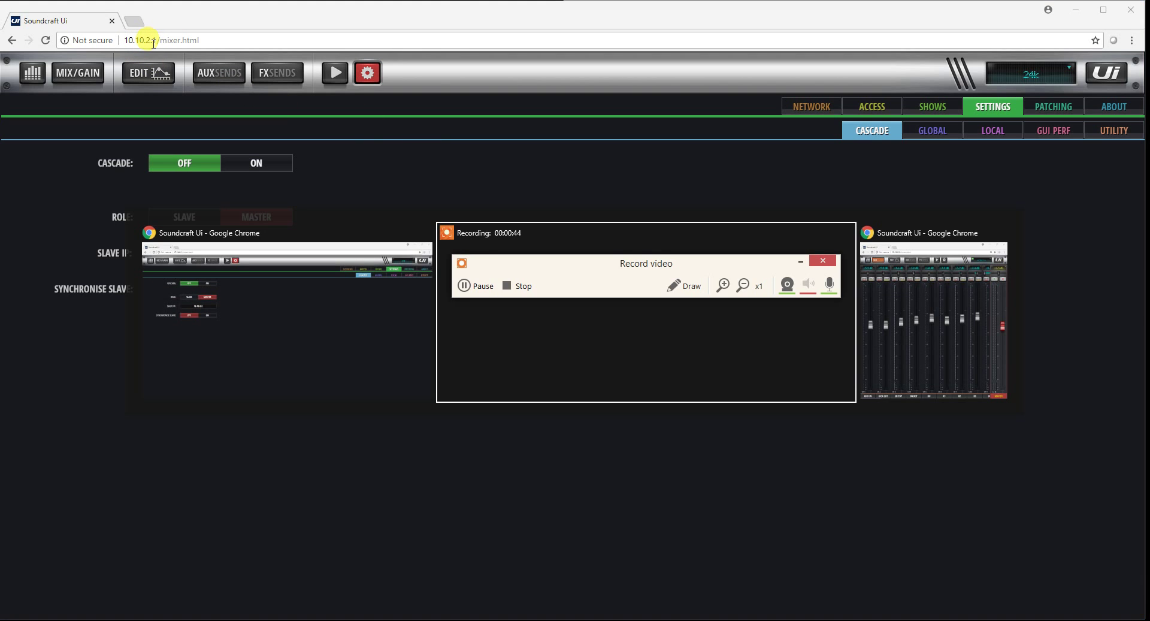
key("alt+Tab")
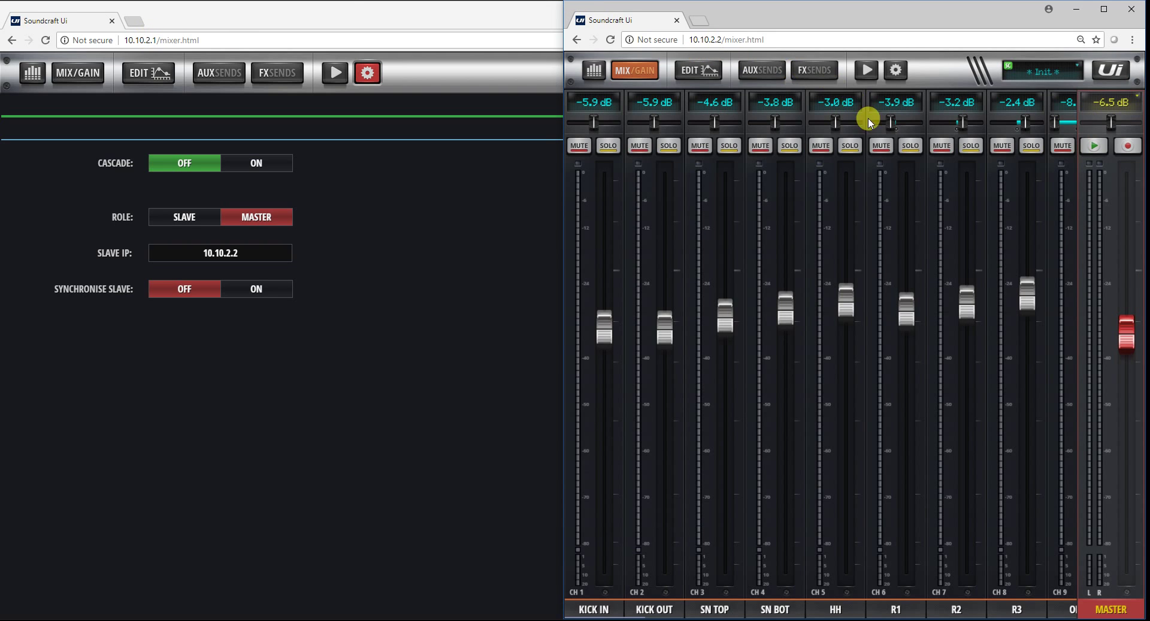
left_click(896, 71)
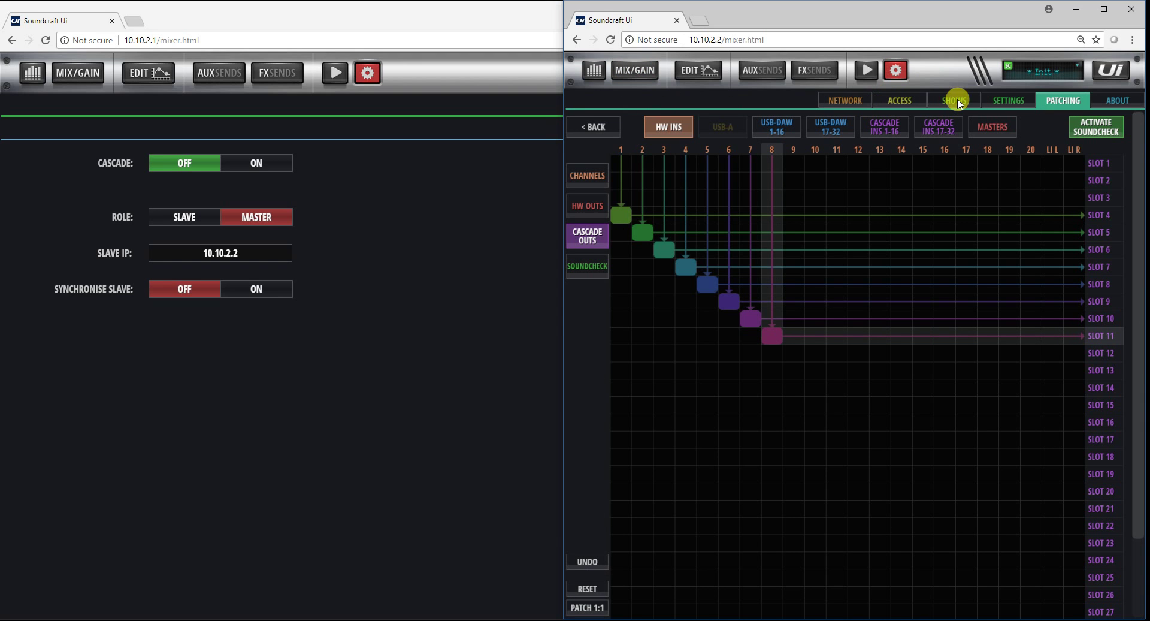
left_click(1002, 102)
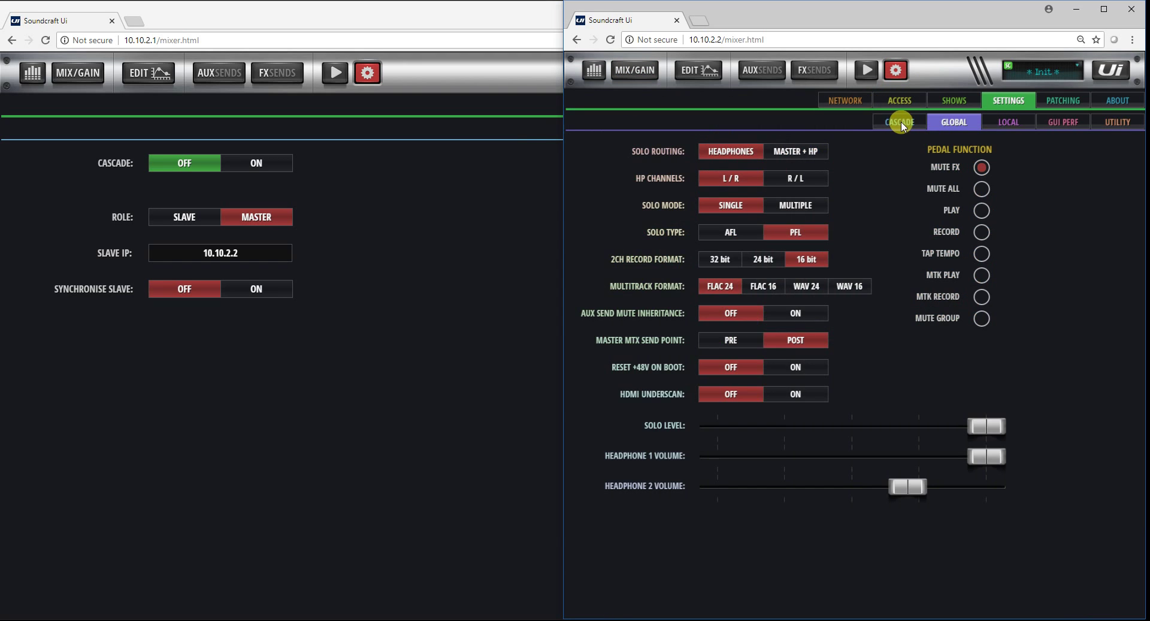
left_click(900, 123)
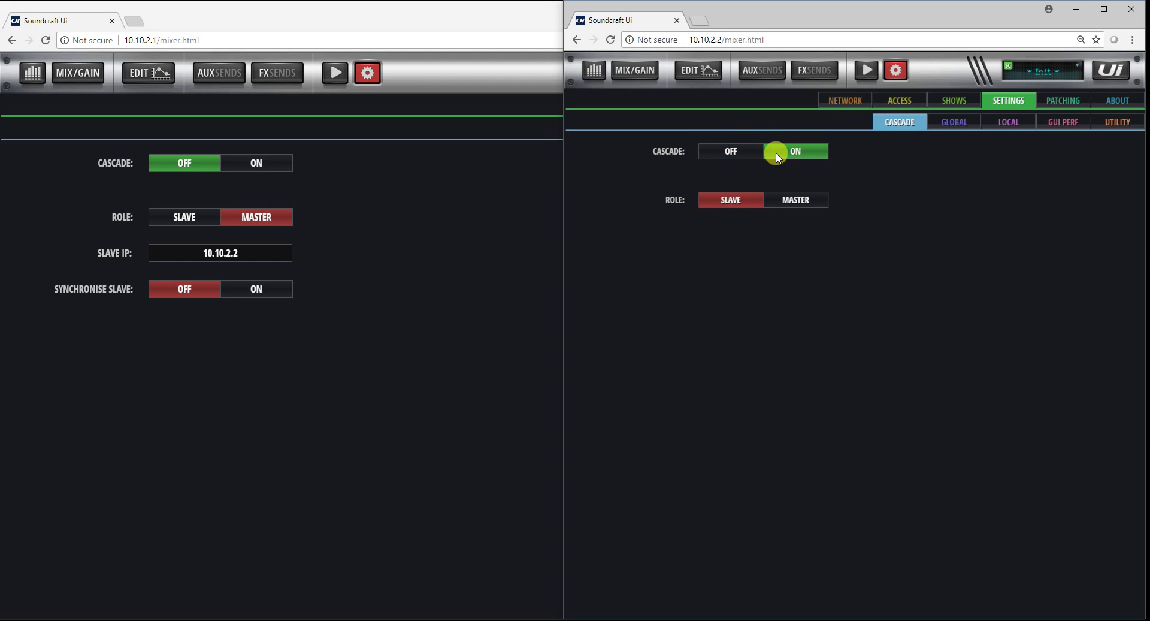
left_click(746, 201)
left_click(246, 164)
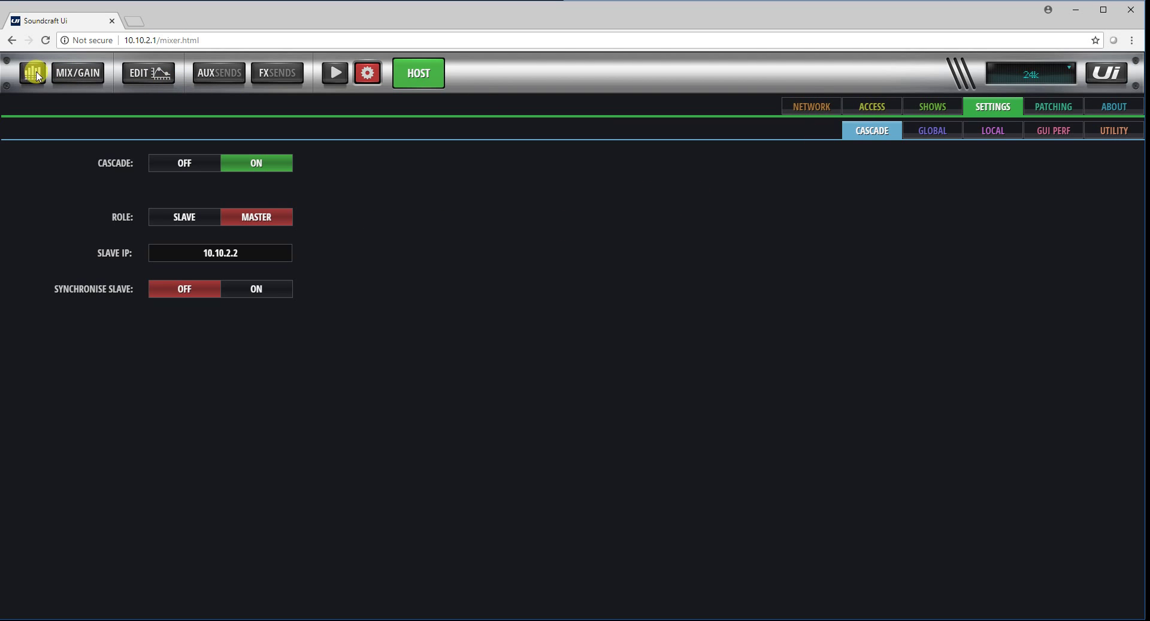
Step: Toggle HOST/SLAVE in MIX/GAIN to view the slave's KICK IN through OHR strips, ending on SLAVE
left_click(75, 73)
left_click(431, 73)
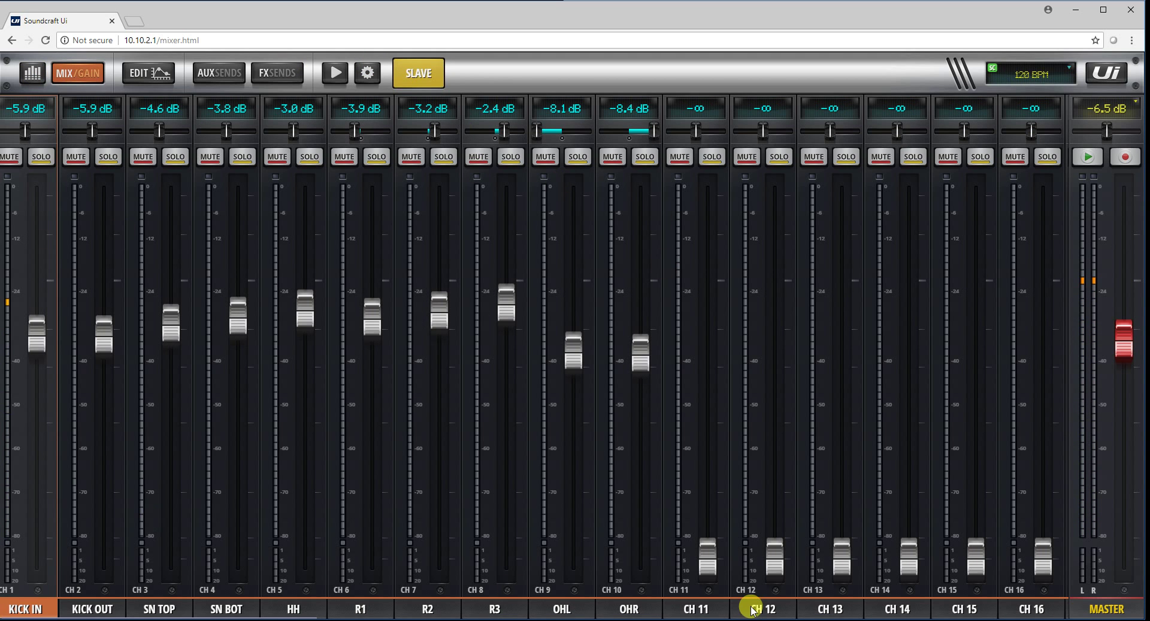
left_click(417, 84)
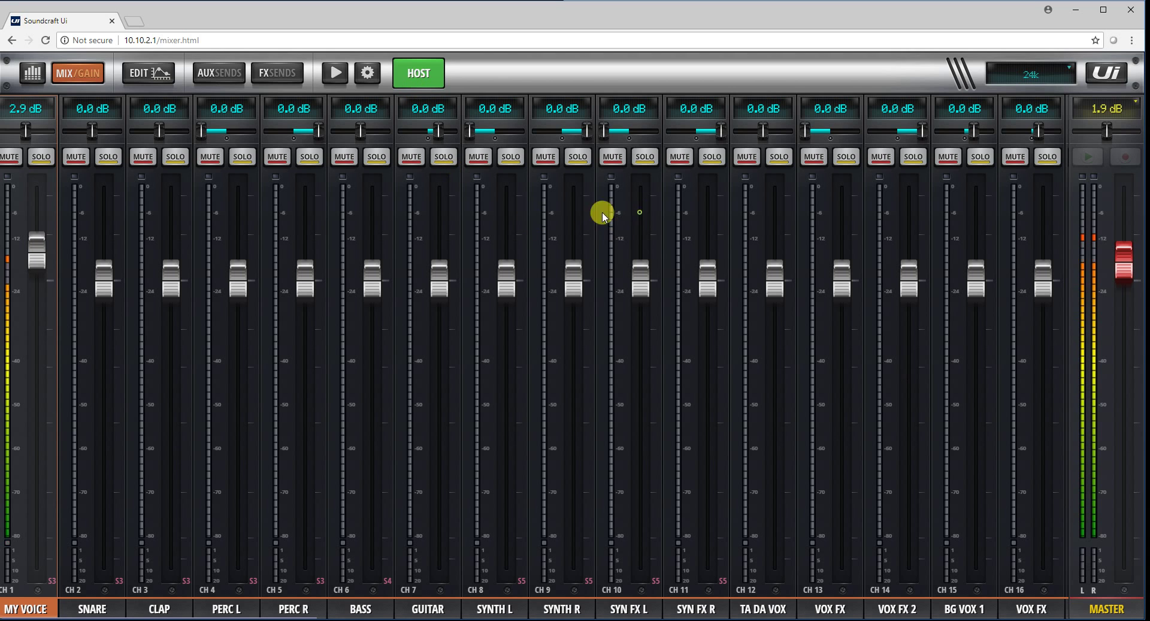
left_click_drag(603, 216, 599, 270)
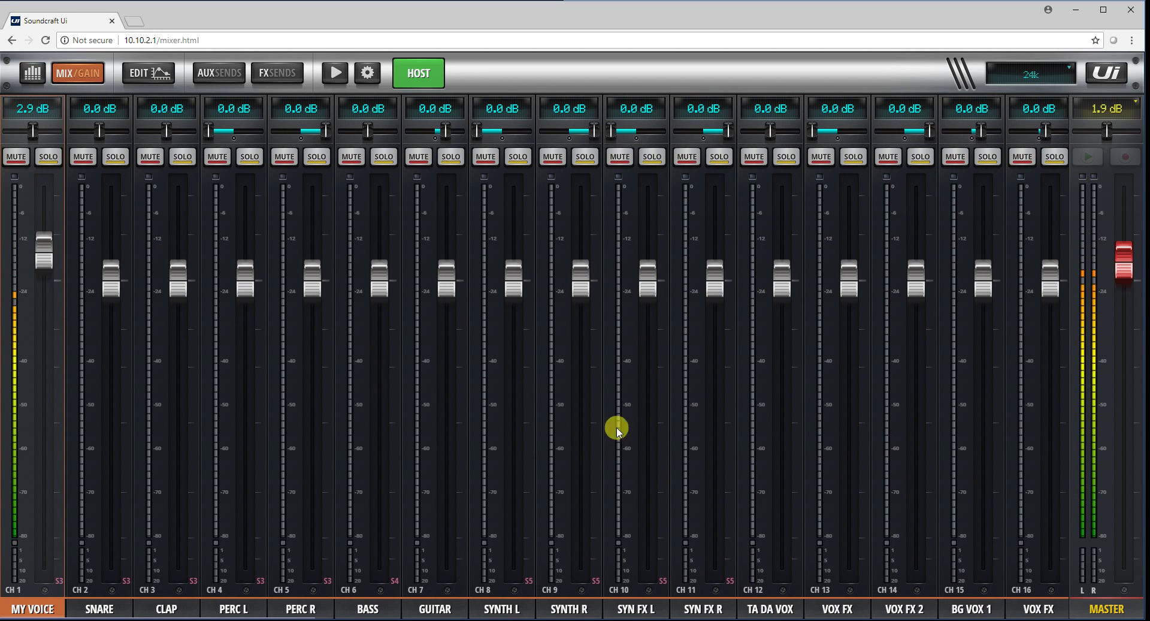
left_click_drag(617, 429, 812, 506)
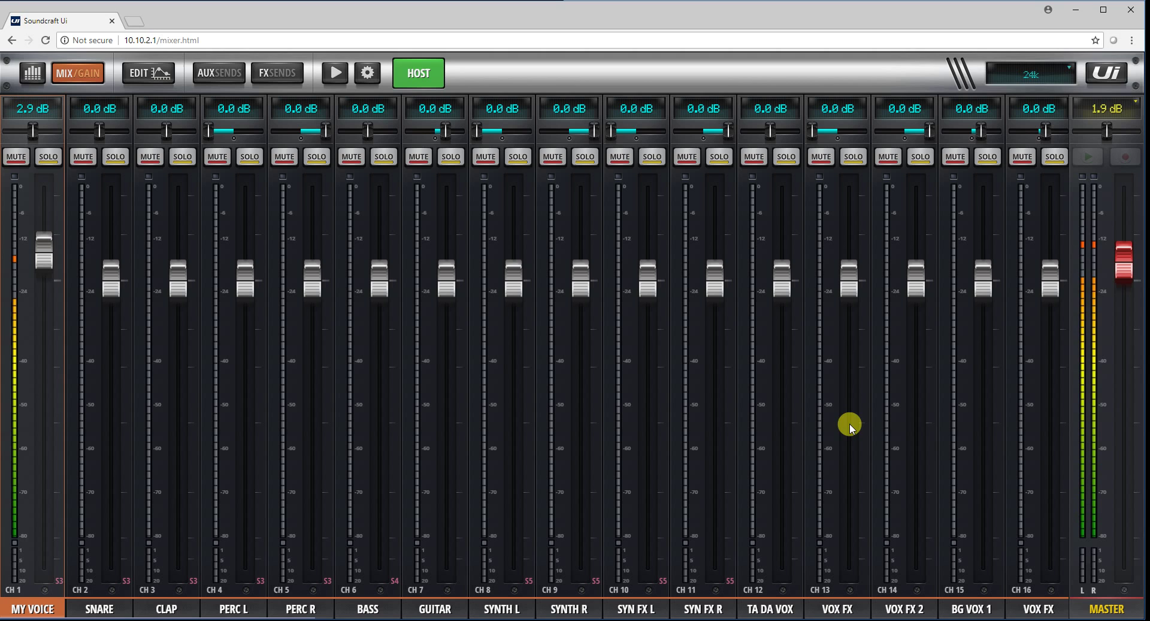
left_click(418, 72)
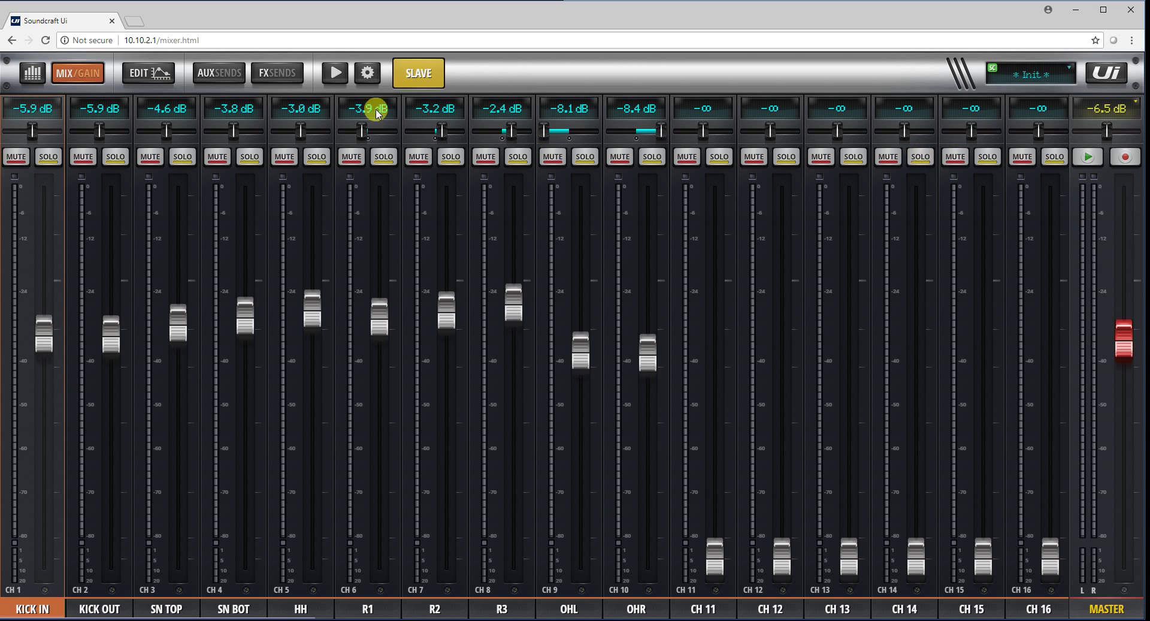
Step: Play multitrack session 0002 on the slave and return to MIX/GAIN with meters active
left_click(333, 74)
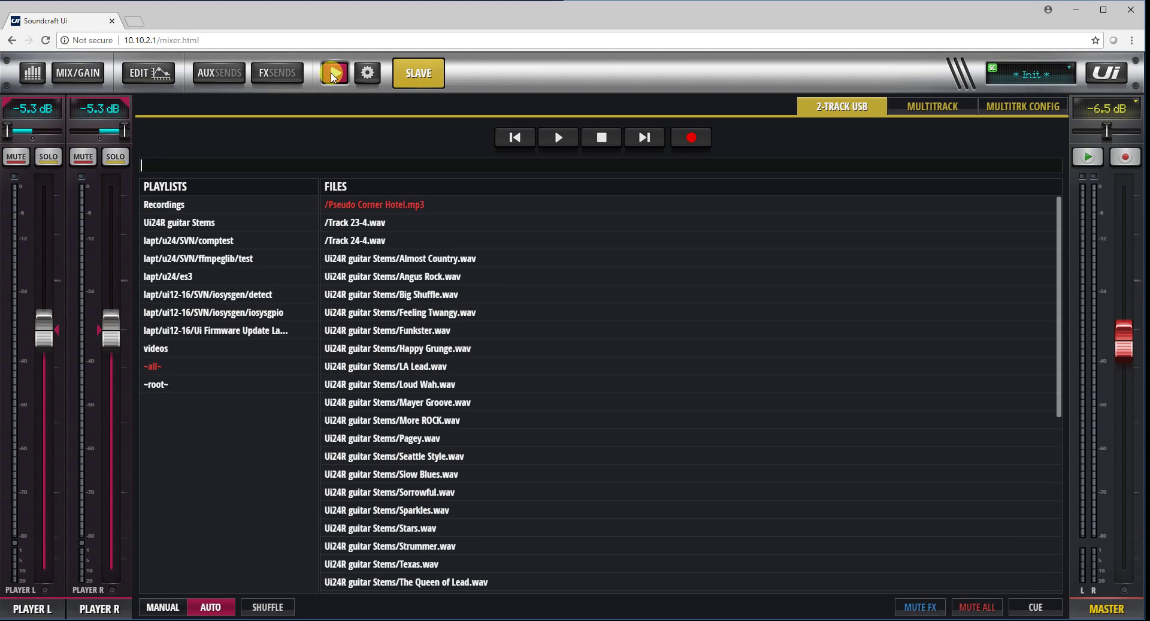
left_click(933, 107)
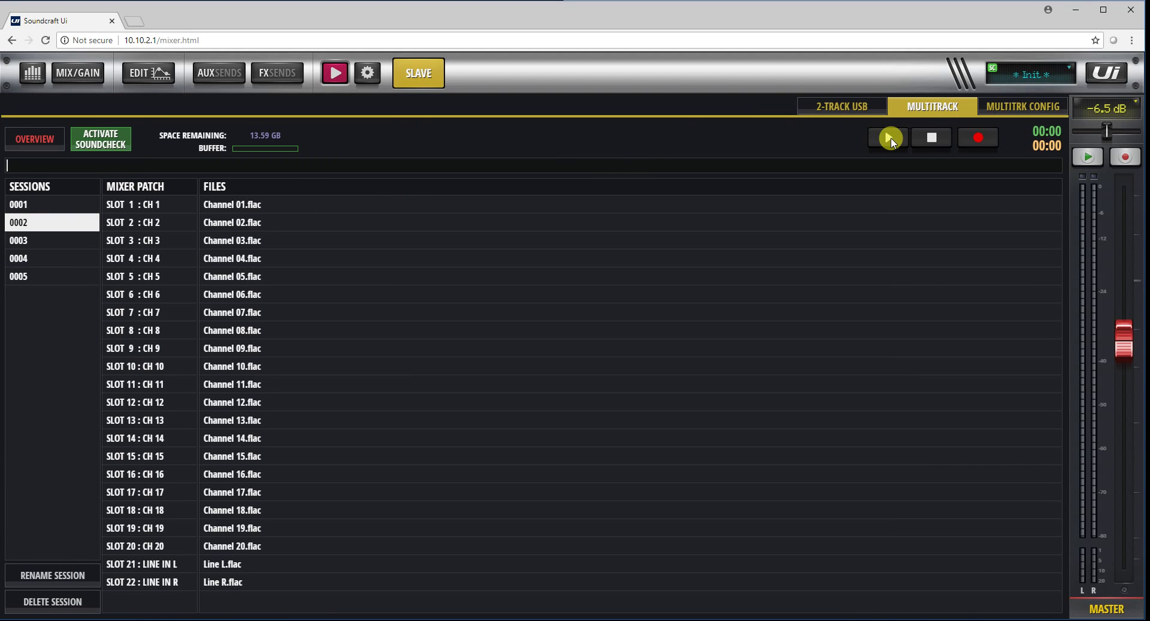
left_click(890, 140)
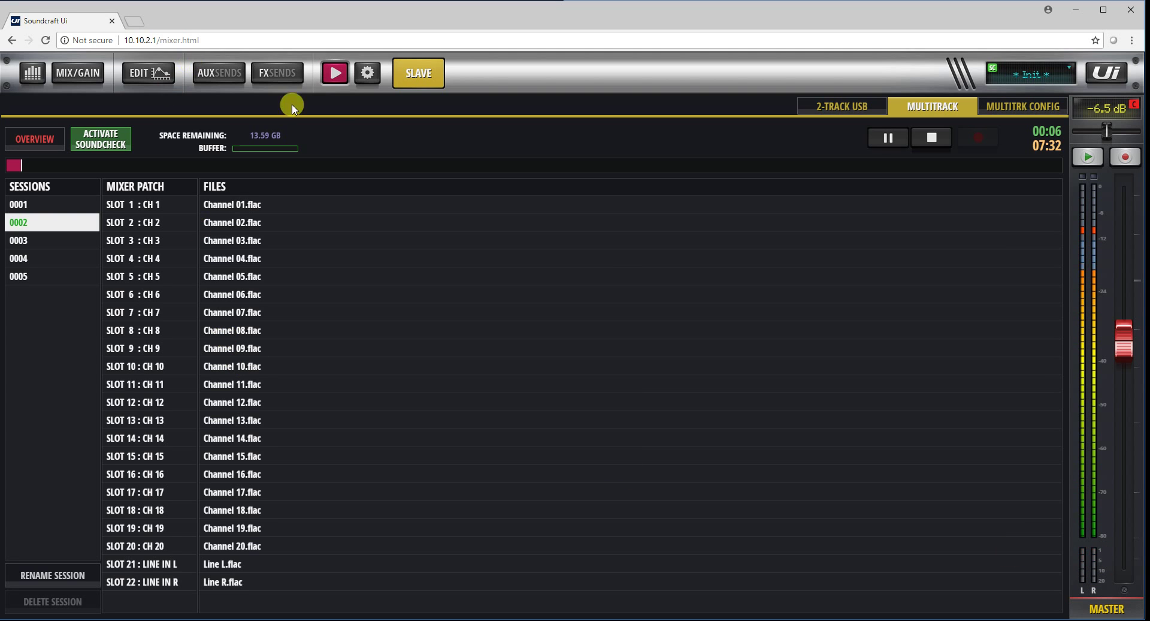
left_click(75, 72)
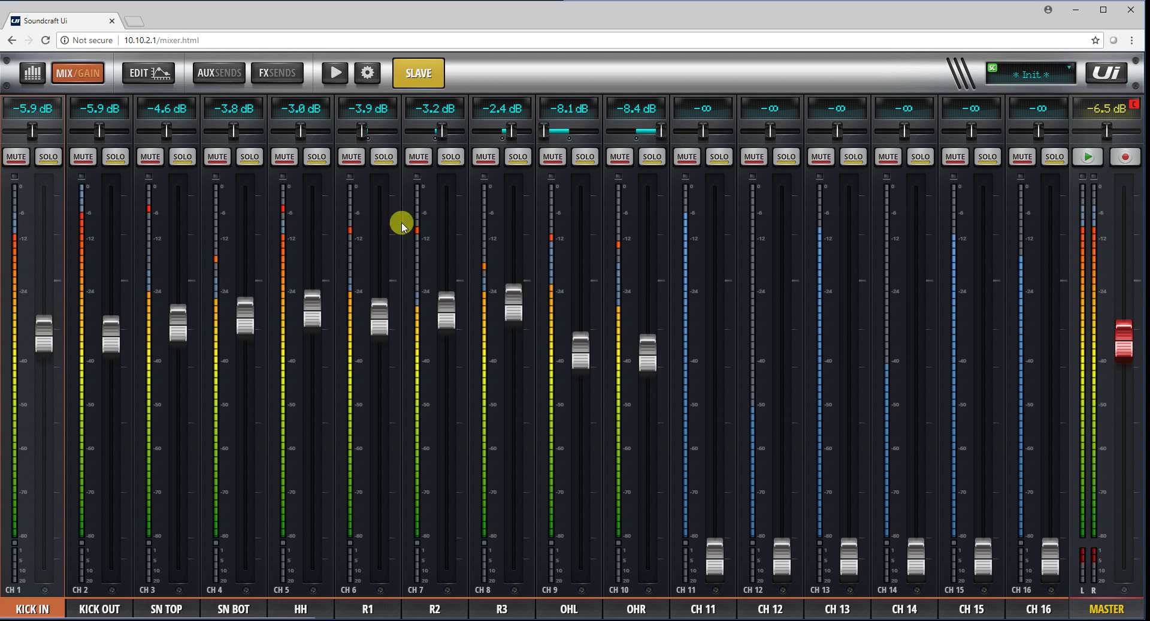
Step: Show the slave's CASCADE OUTS patching on the MASTERS tab: ML, MR, HD1L on slots 1–3
left_click(368, 71)
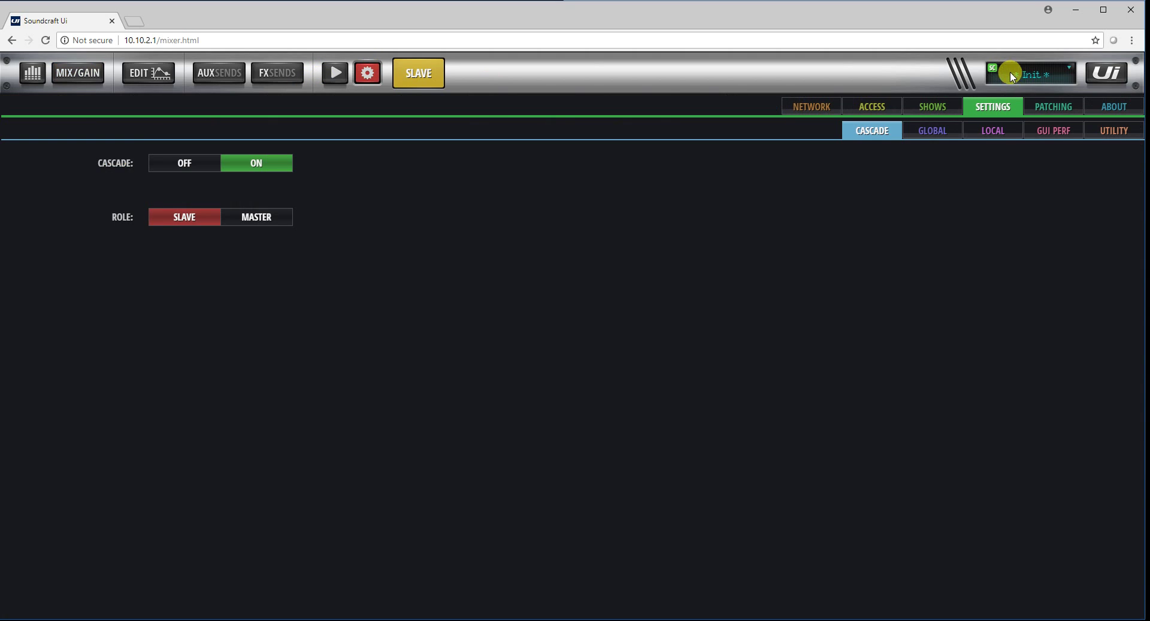
left_click(1064, 103)
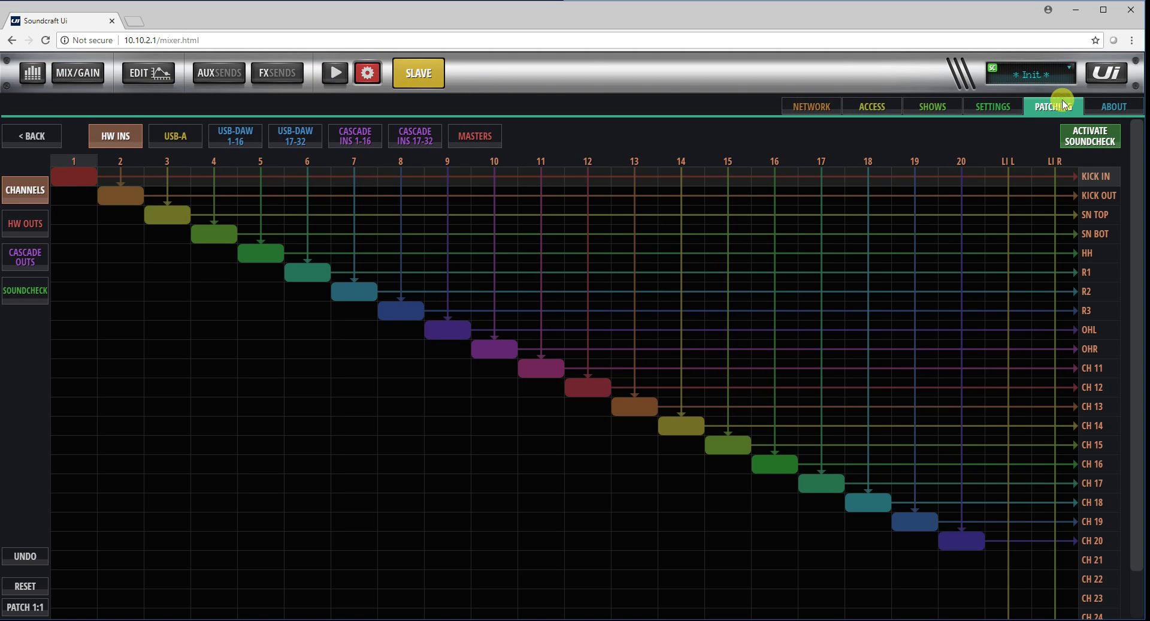
left_click(29, 262)
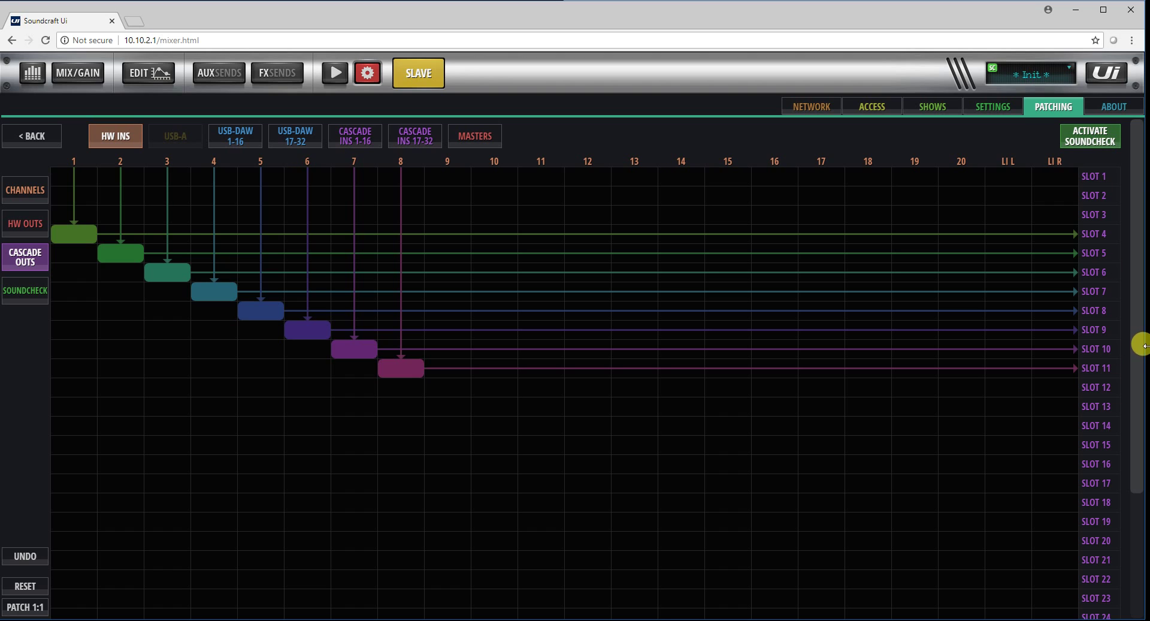
left_click(1141, 462)
left_click(136, 244)
left_click(463, 137)
left_click(104, 179)
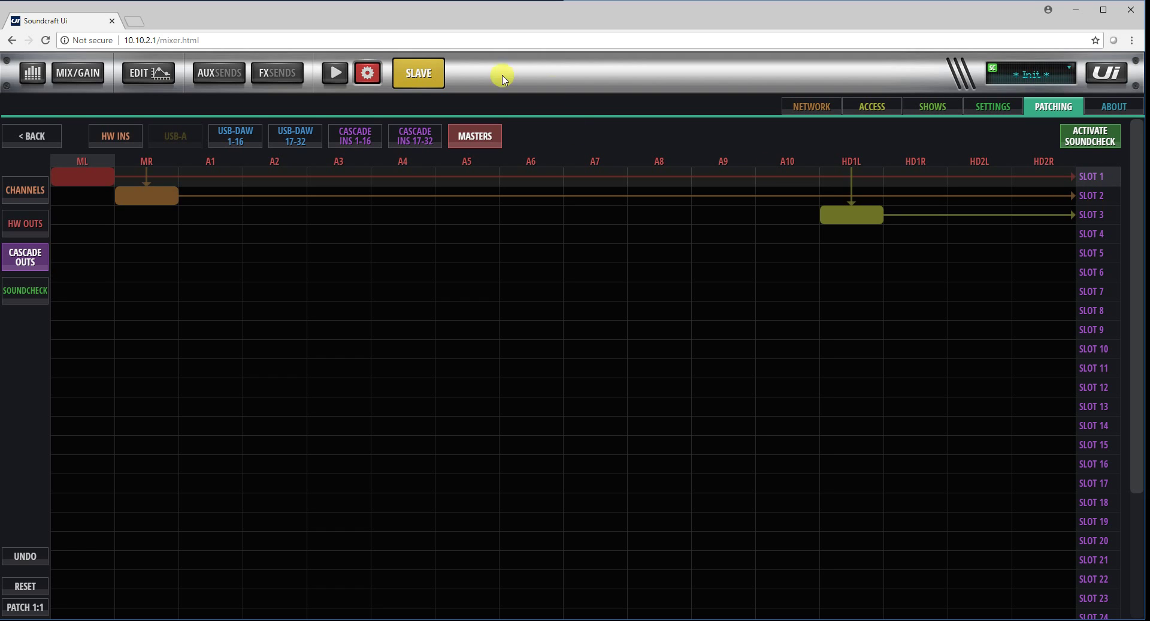
Step: Switch control to the host and list cascade inputs 1-16 in its channel patching
left_click(427, 84)
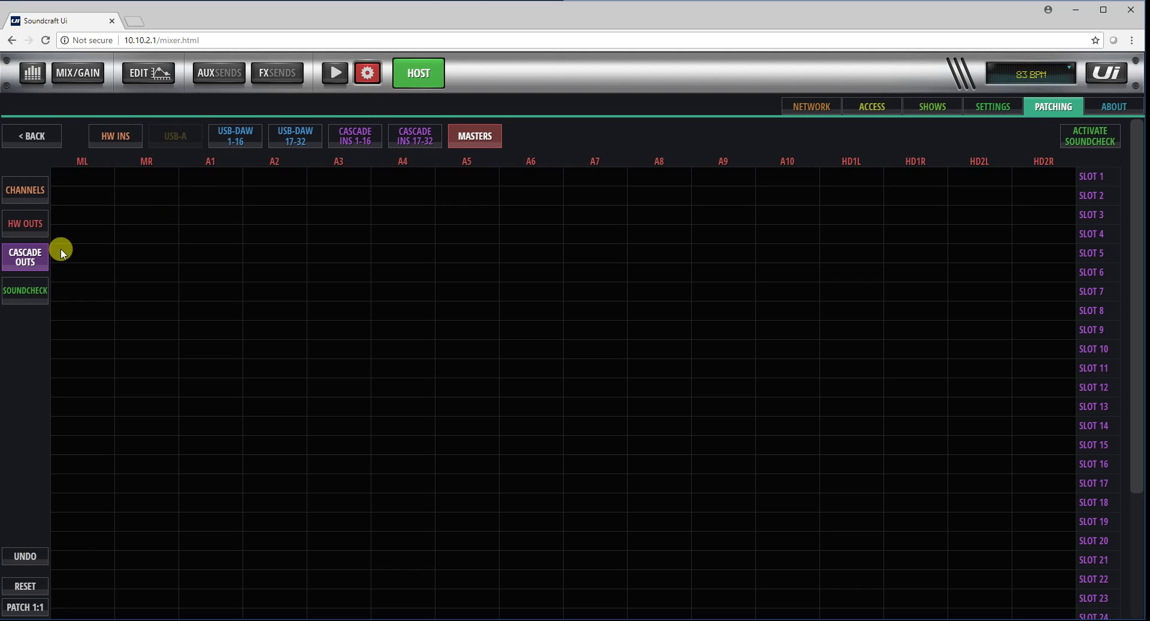
left_click(353, 136)
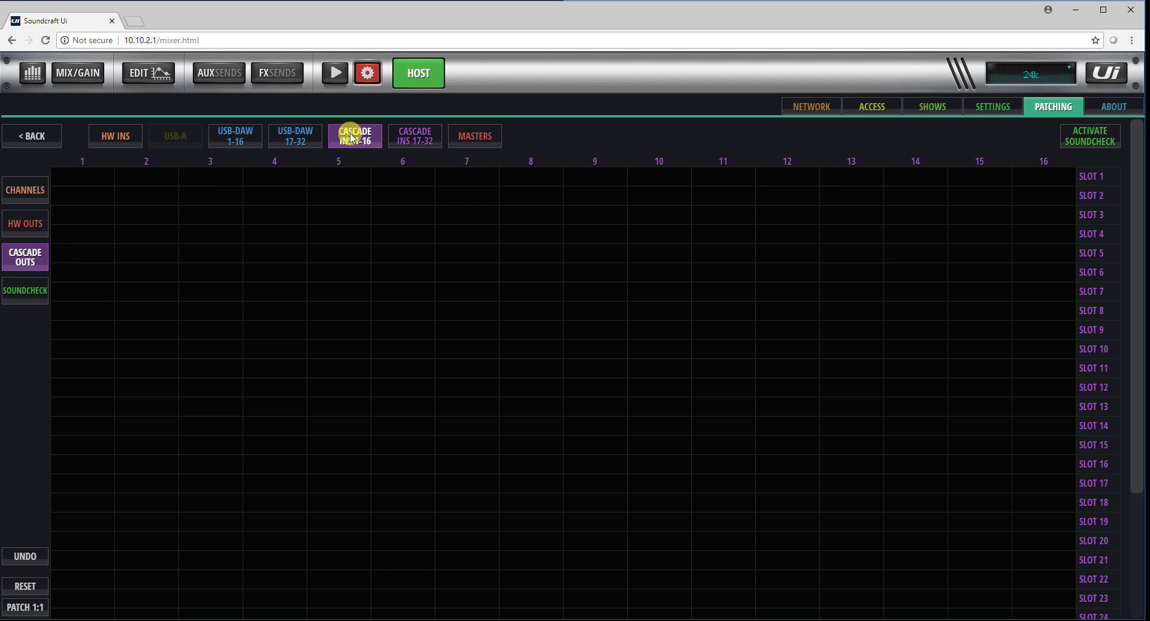
left_click(11, 188)
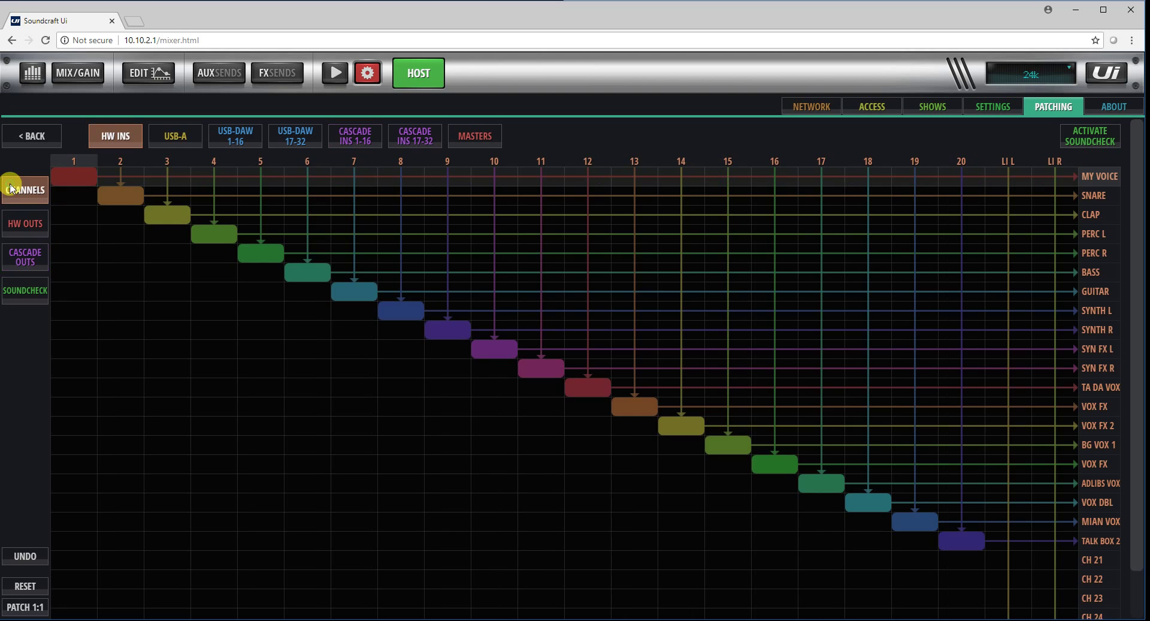
left_click(350, 142)
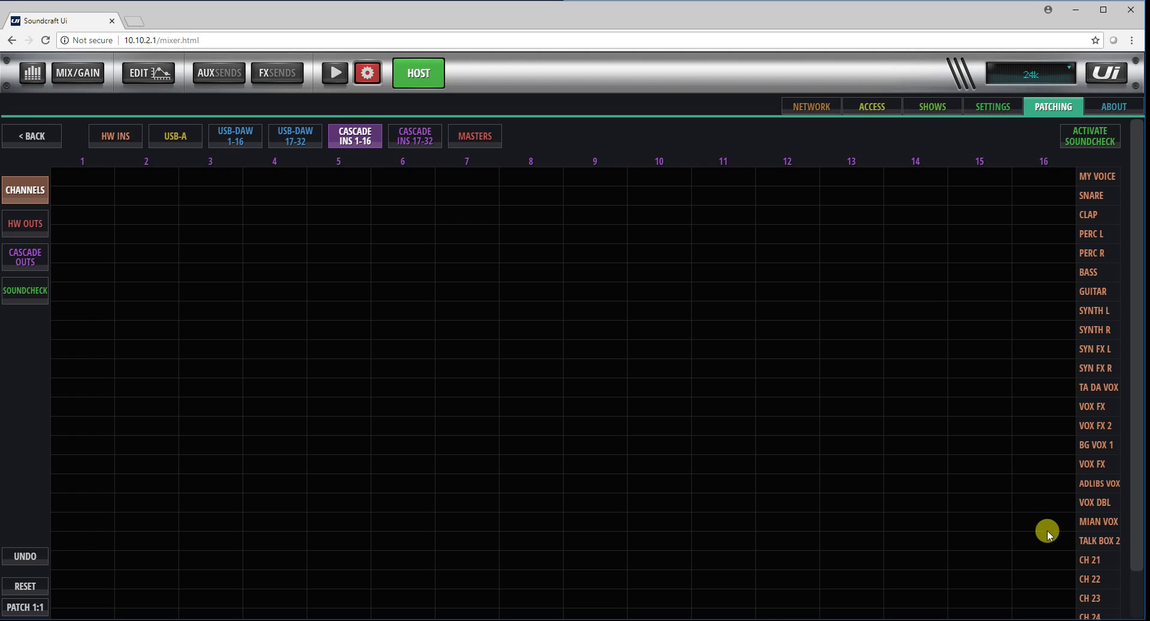
Step: Patch cascade input 1 to CH 23 and input 2 to CH 24
scroll(1138, 517, "down", 1)
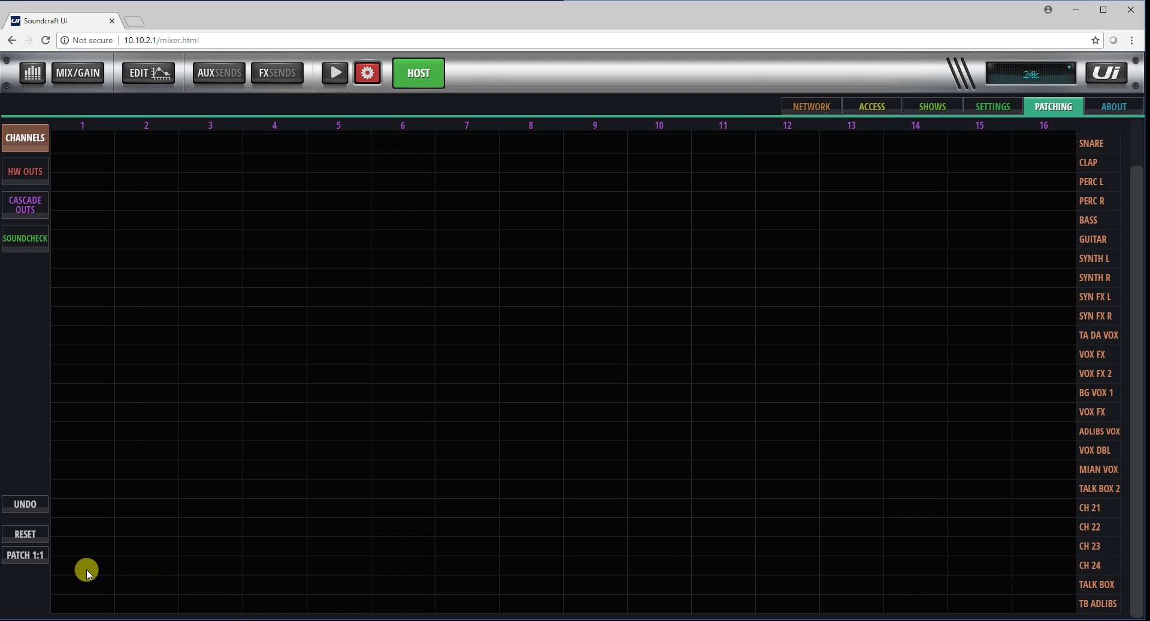
left_click(68, 564)
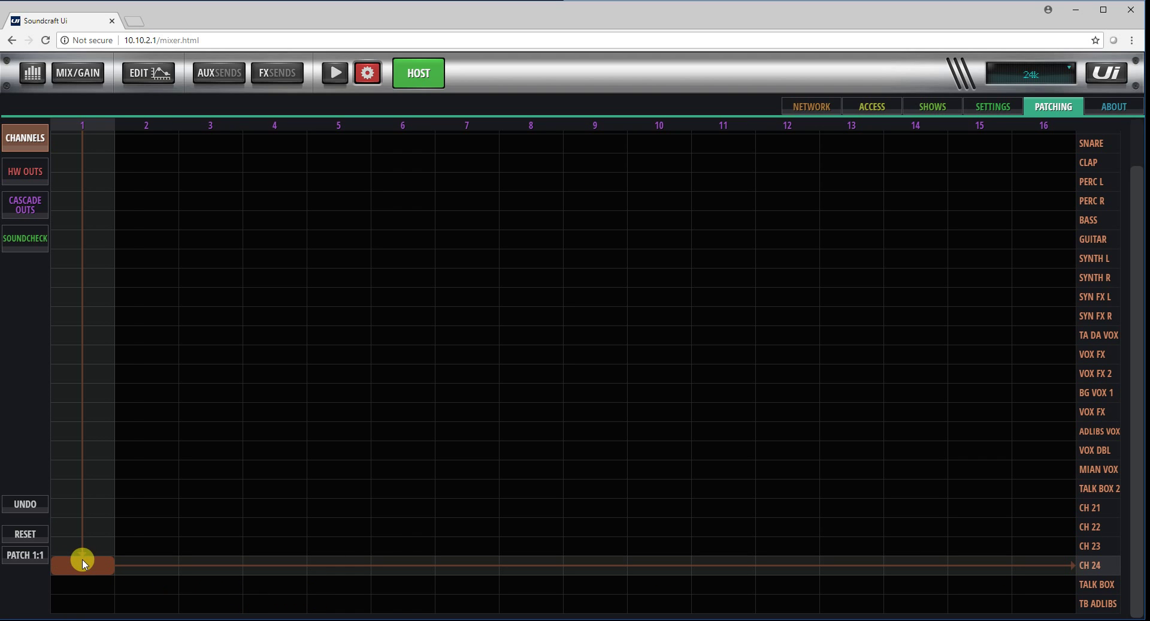
left_click(83, 560)
left_click(83, 547)
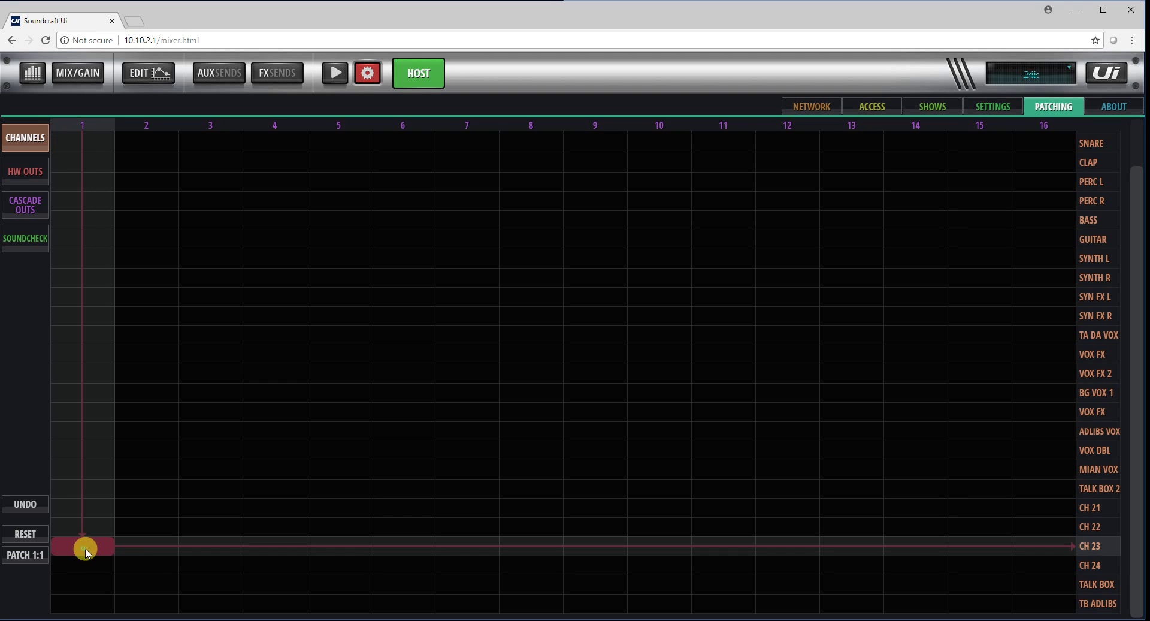
left_click(152, 566)
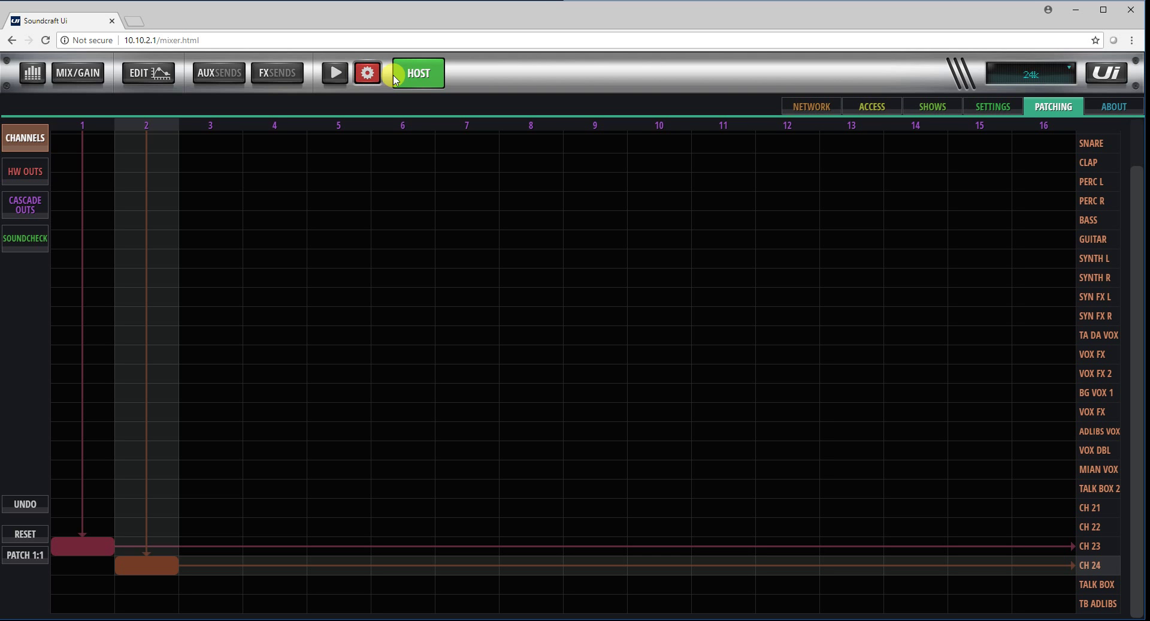
Step: Pull the host's CH 23 and CH 24 faders down to around -22 to -25 dB
left_click(70, 73)
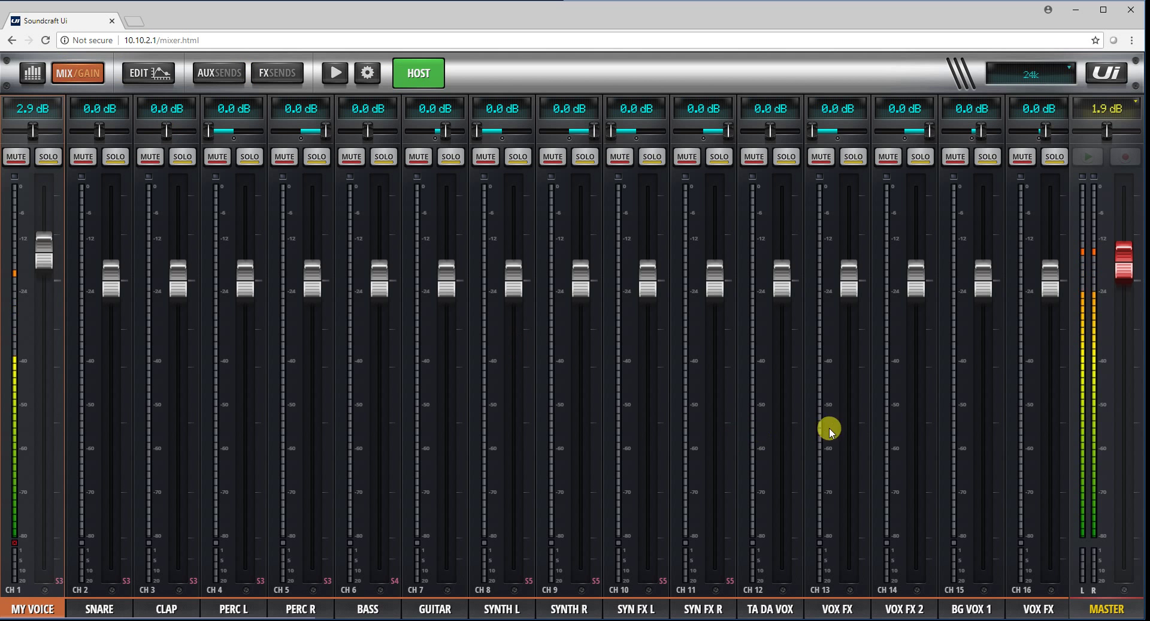
left_click_drag(829, 429, 430, 415)
left_click_drag(923, 419, 937, 416)
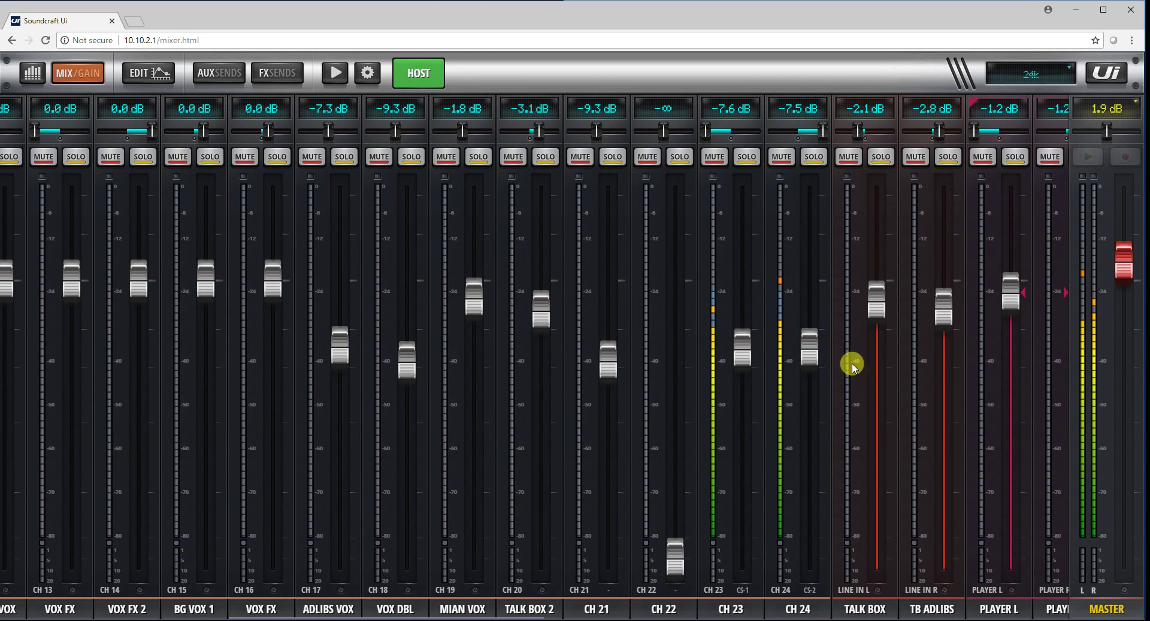
left_click_drag(809, 346, 813, 434)
left_click_drag(741, 345, 748, 439)
left_click_drag(820, 430, 811, 441)
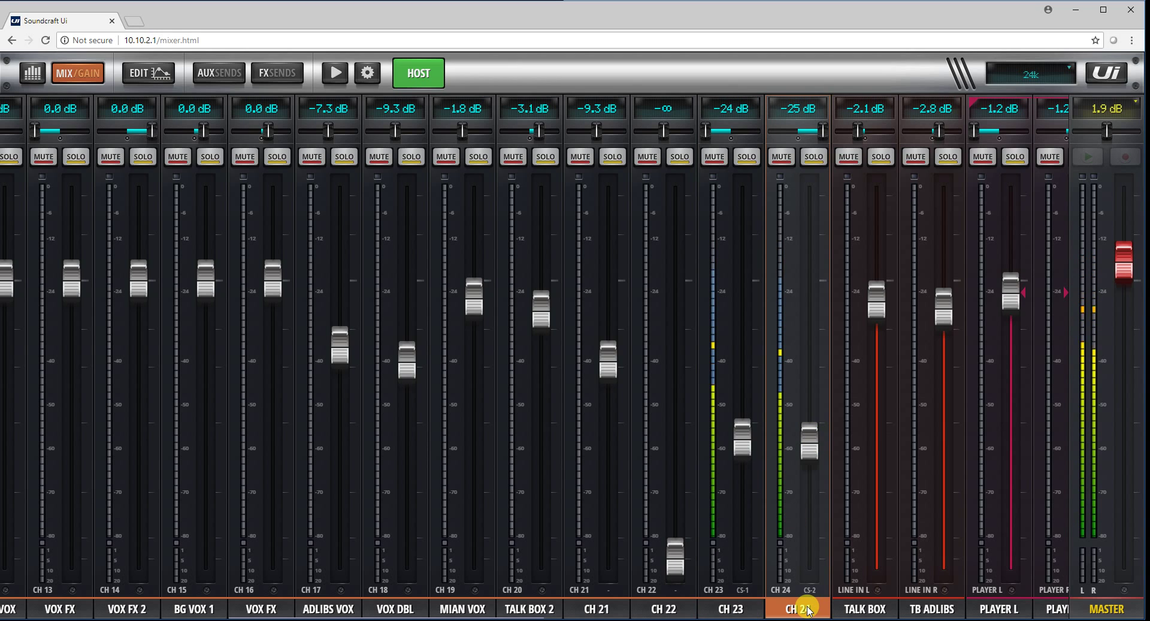
mouse_move(816, 459)
left_mouse_down()
mouse_move(816, 447)
mouse_move(811, 472)
mouse_move(811, 461)
left_mouse_up()
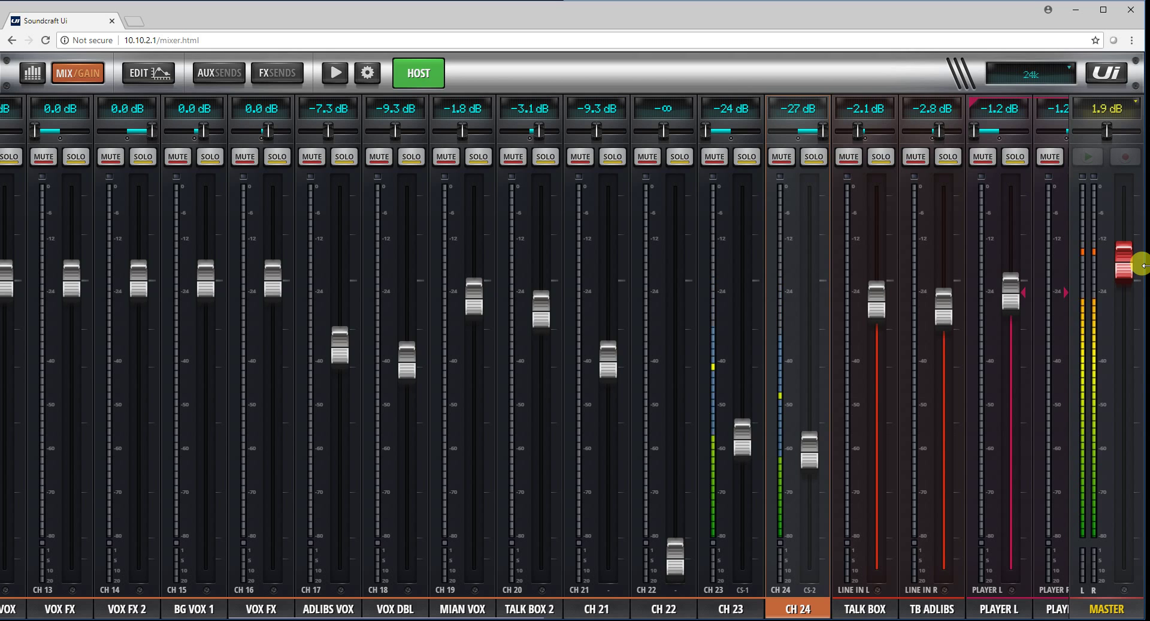
Step: Briefly check the slave mixer, return to HOST and set CH 24 to -23 dB
left_click(423, 75)
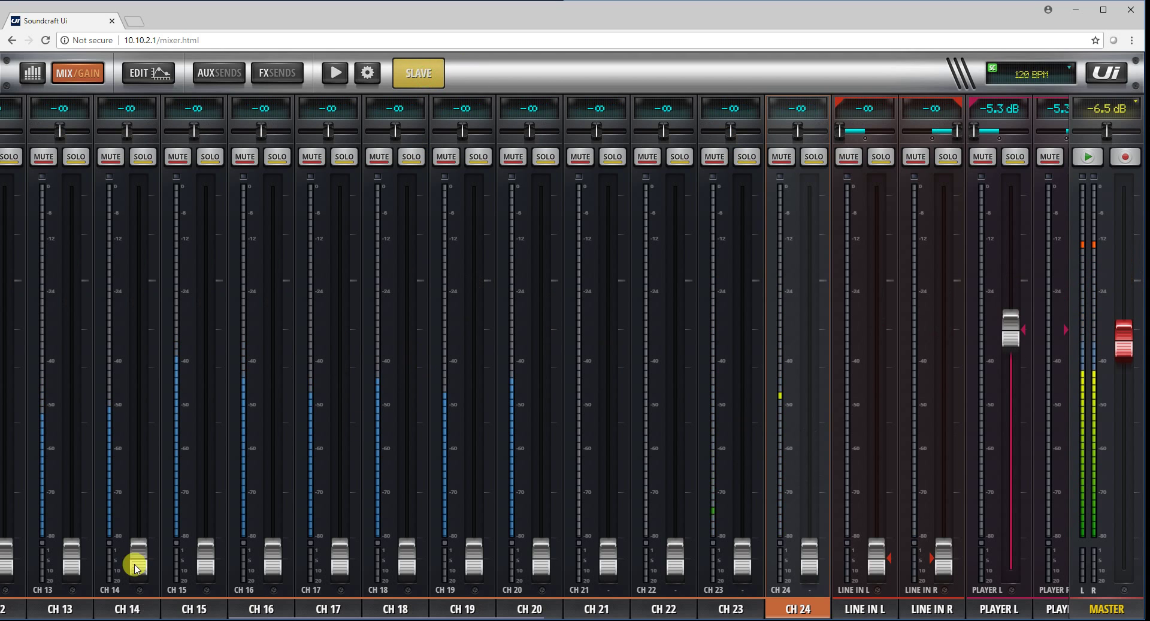
left_click_drag(48, 483, 789, 474)
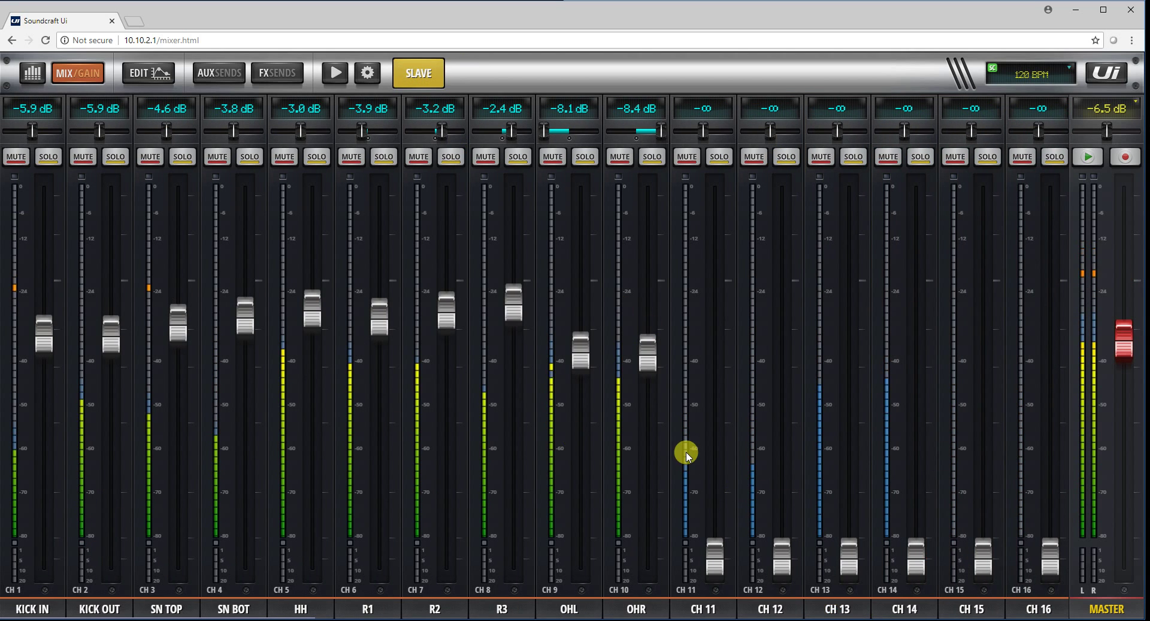
left_click(426, 72)
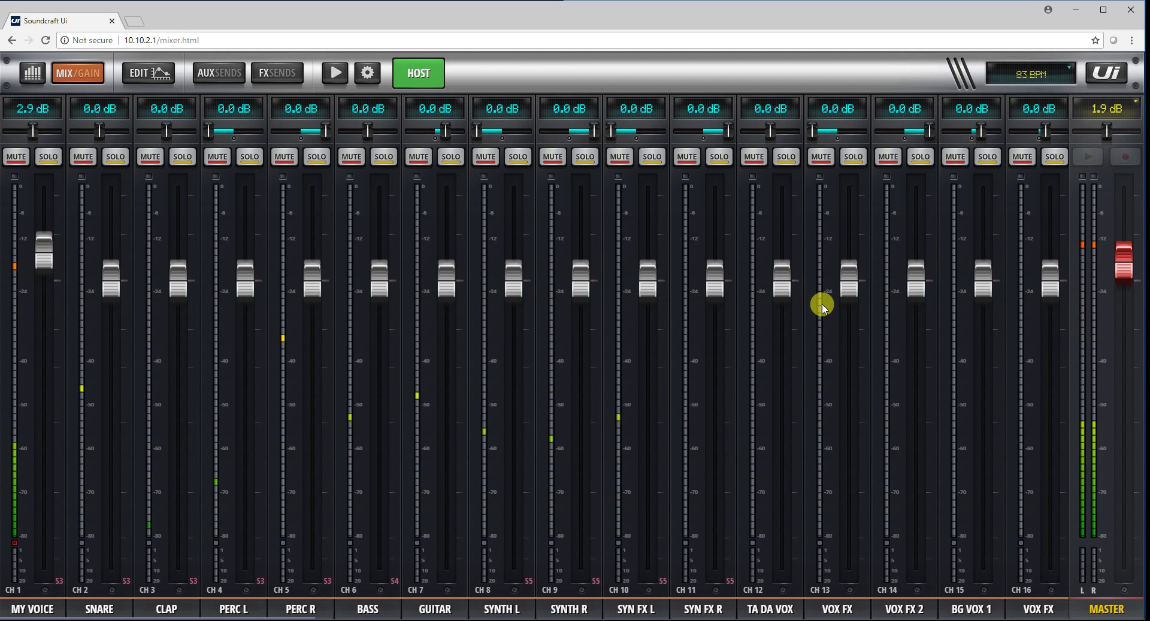
left_click_drag(981, 339, 655, 357)
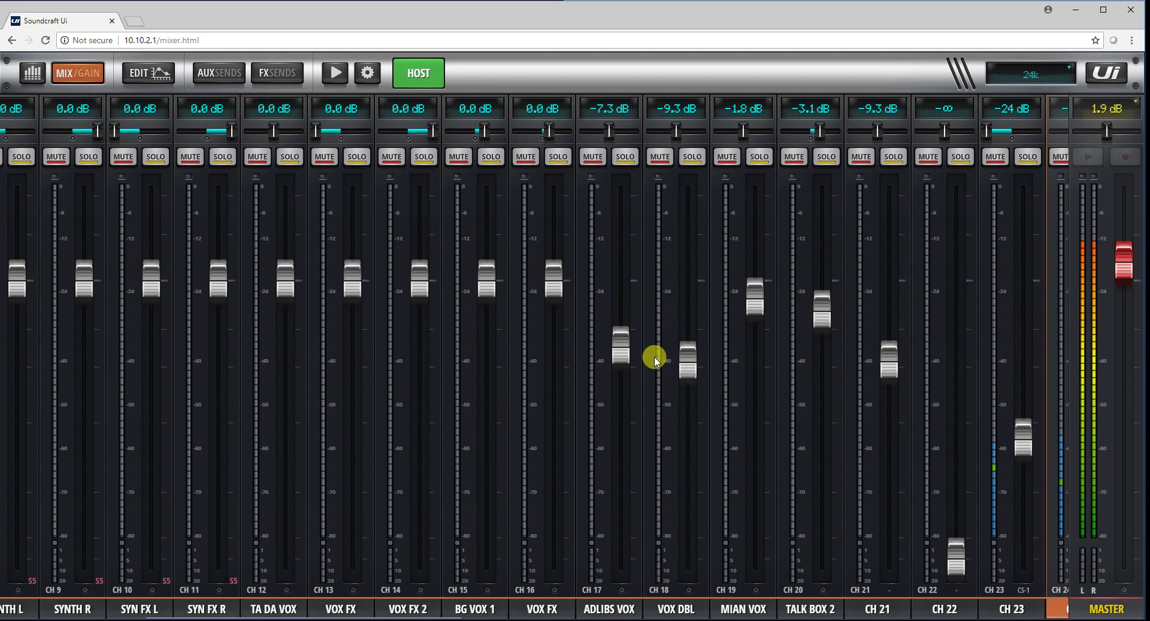
left_click(932, 448)
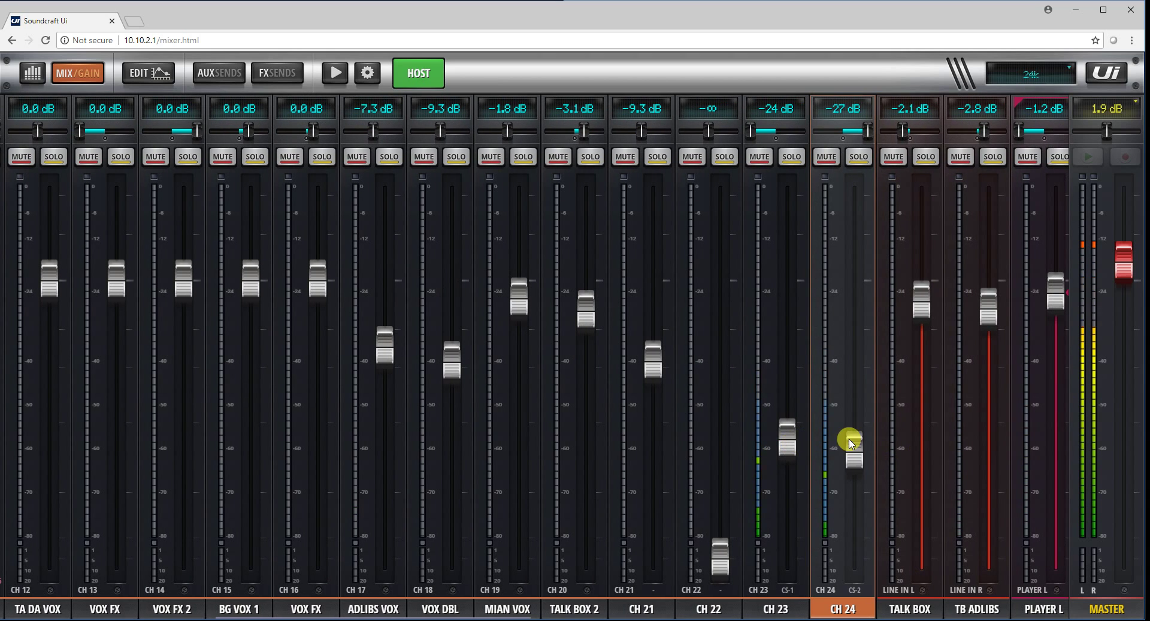
left_click_drag(850, 442, 788, 431)
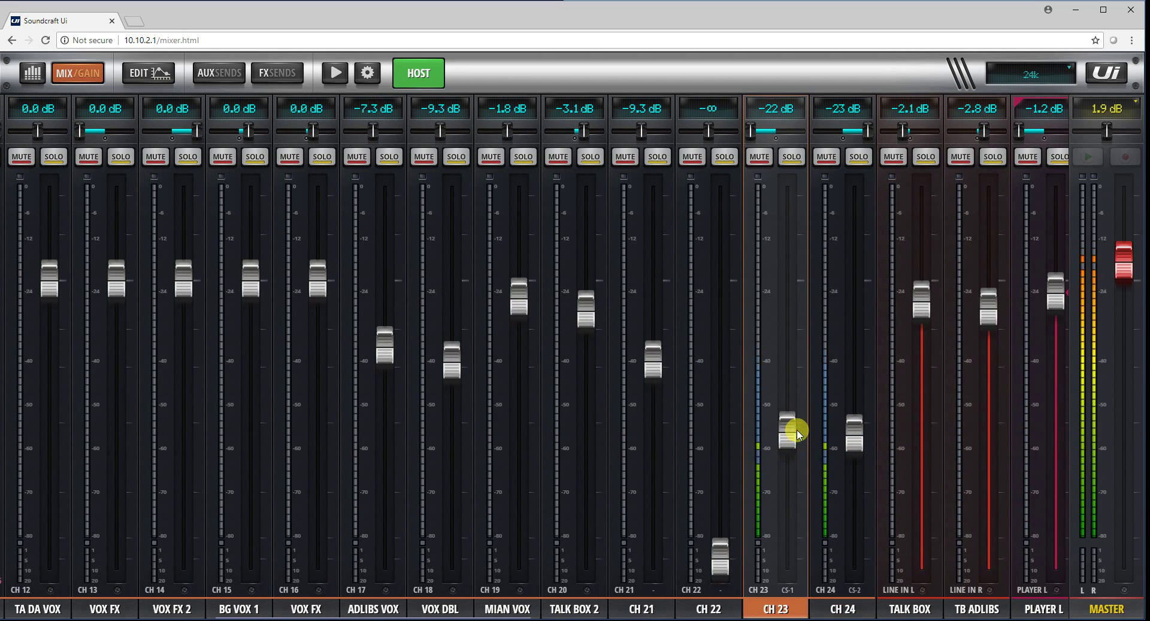
Step: Rename the host's CH 23 to 'slave L'
left_click(781, 609)
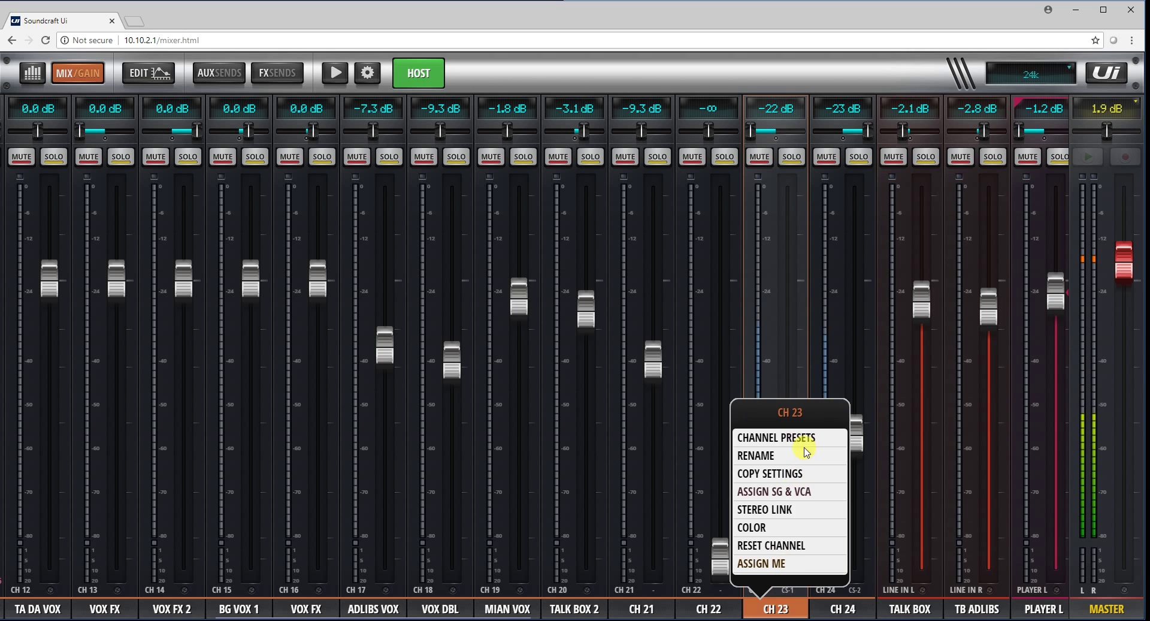
left_click(757, 456)
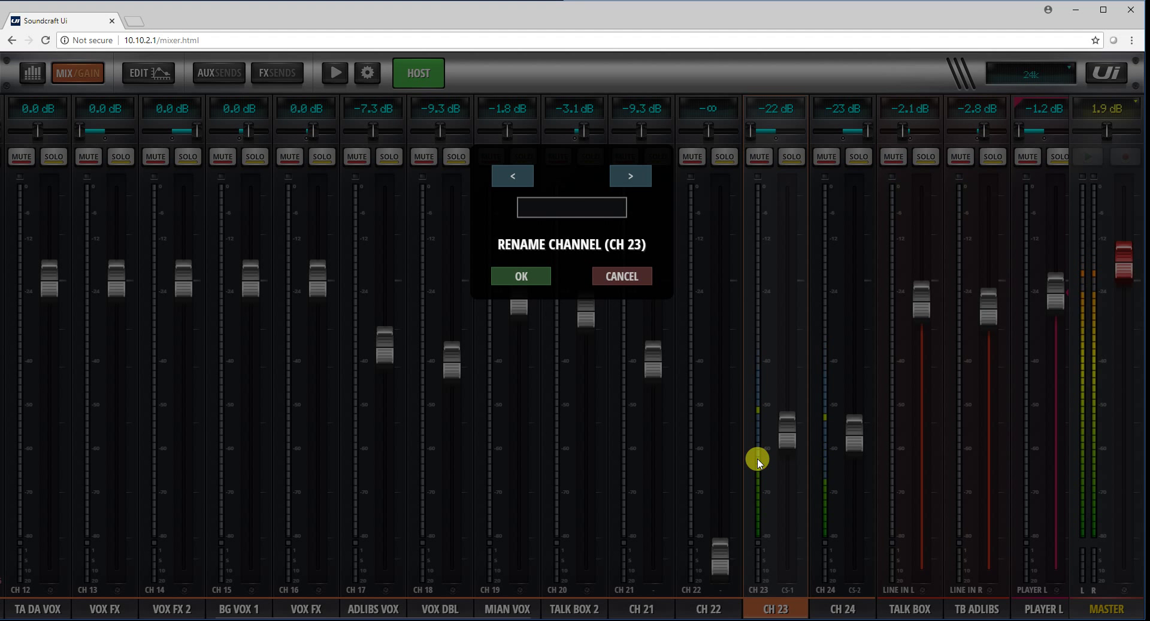
type("slave L")
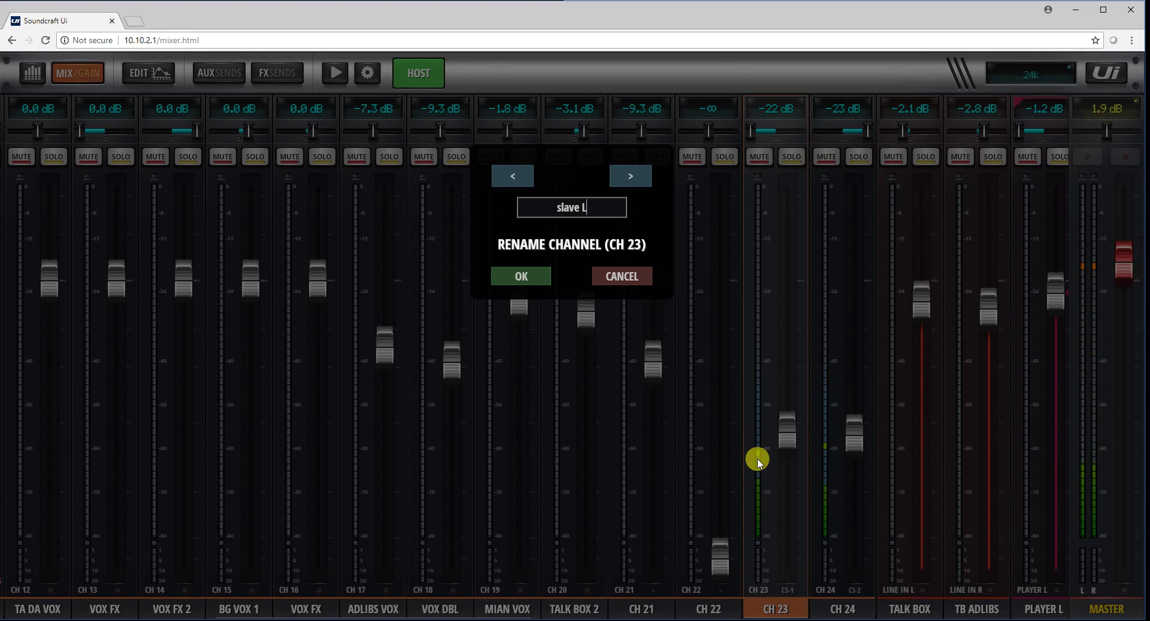
key("Return")
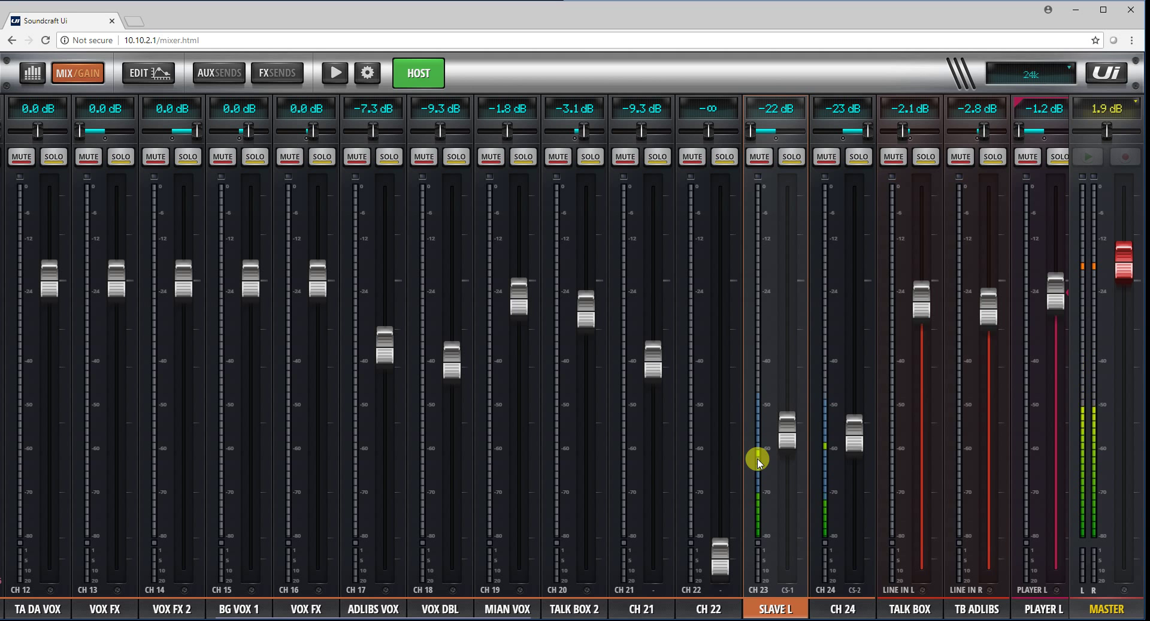
Step: Rename the host's CH 24 to 'Slave Right'
left_click(845, 602)
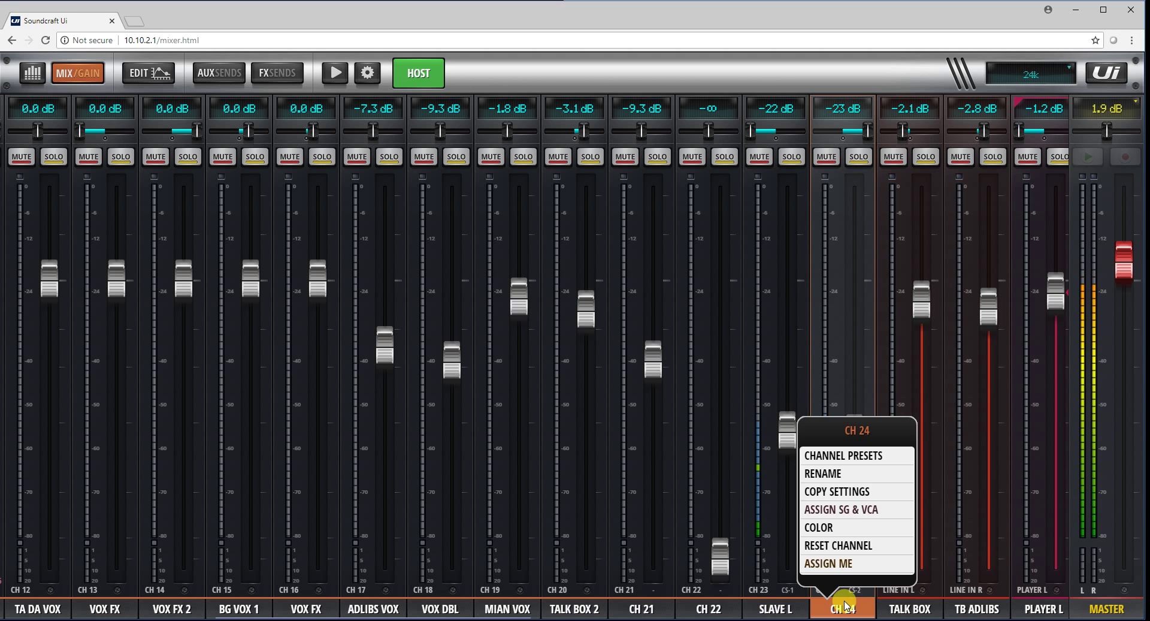
left_click(836, 474)
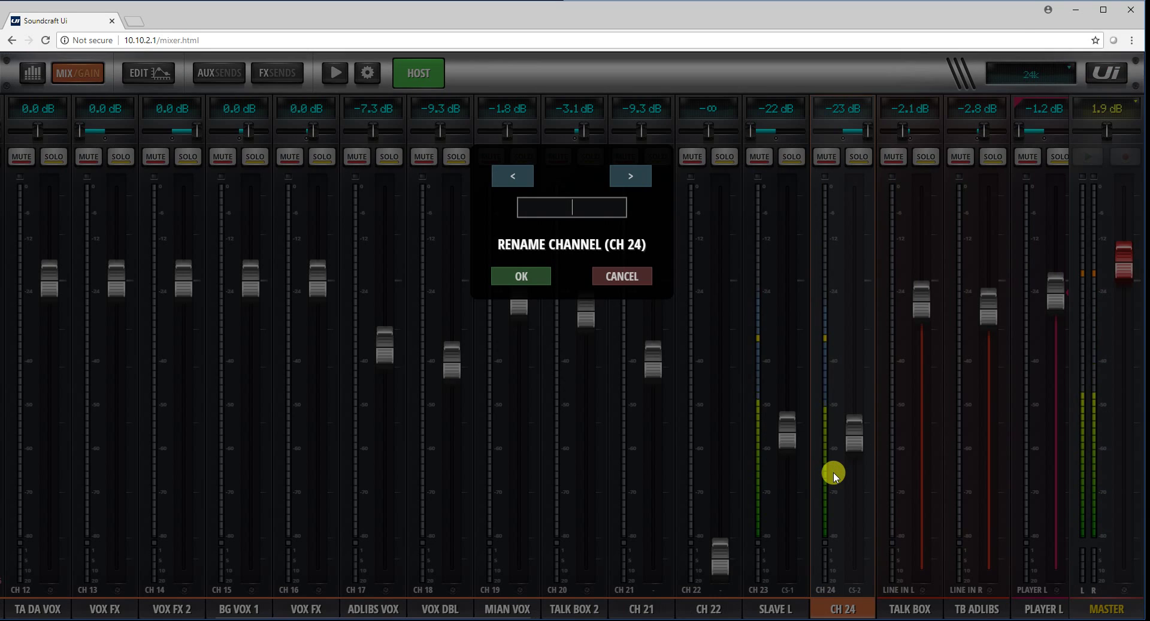
type("Slave Right")
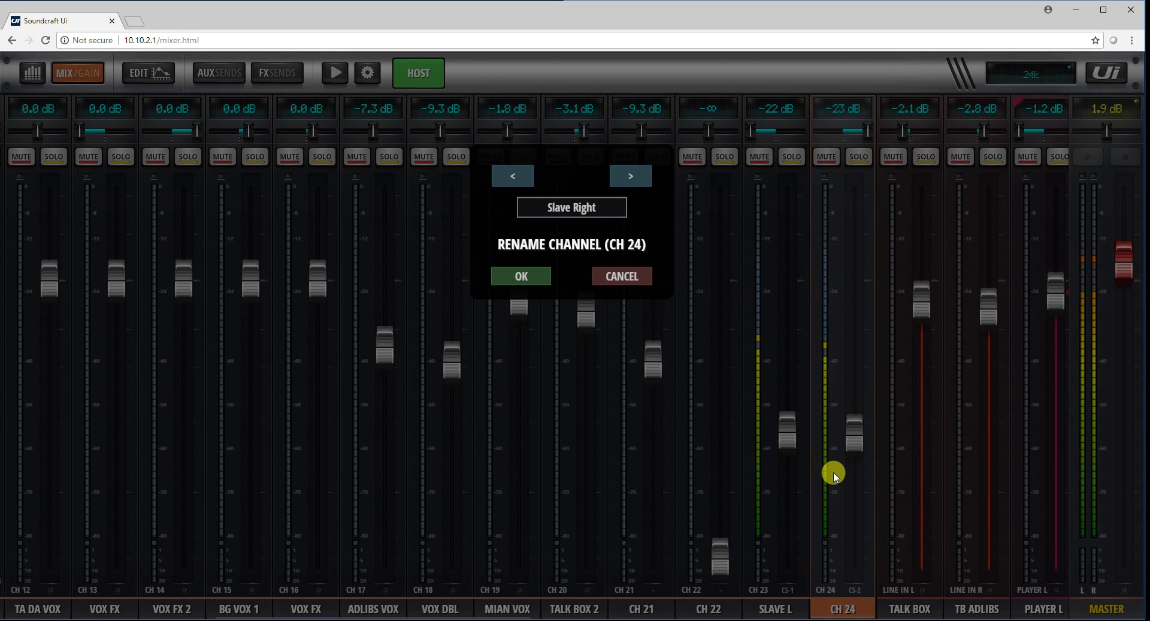
key("Return")
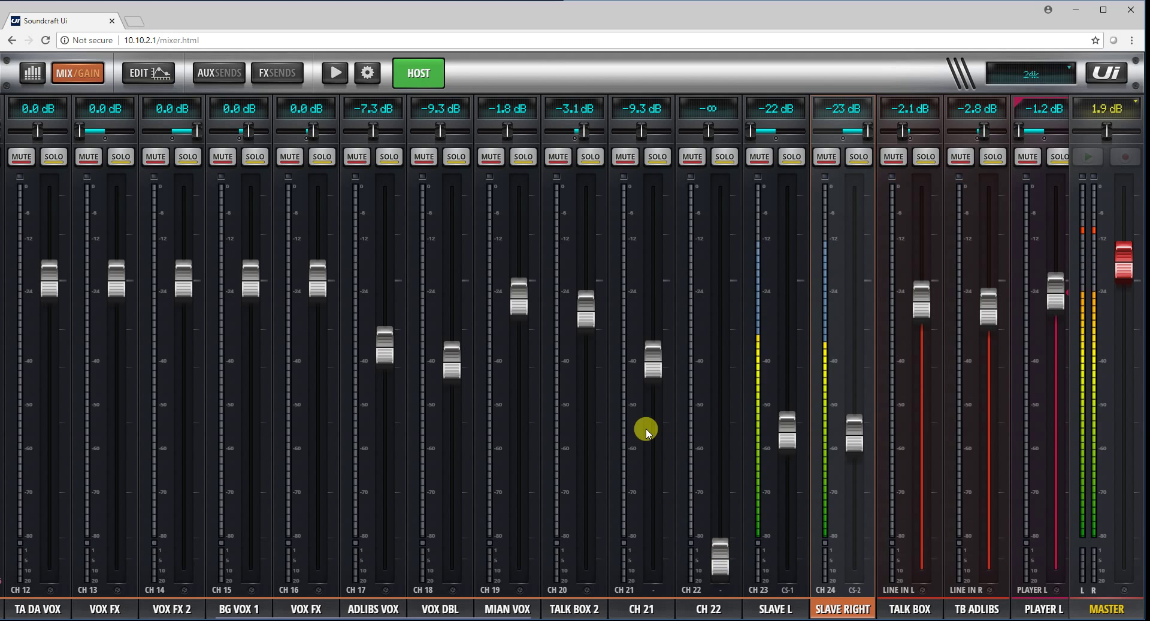
left_click_drag(853, 444, 856, 447)
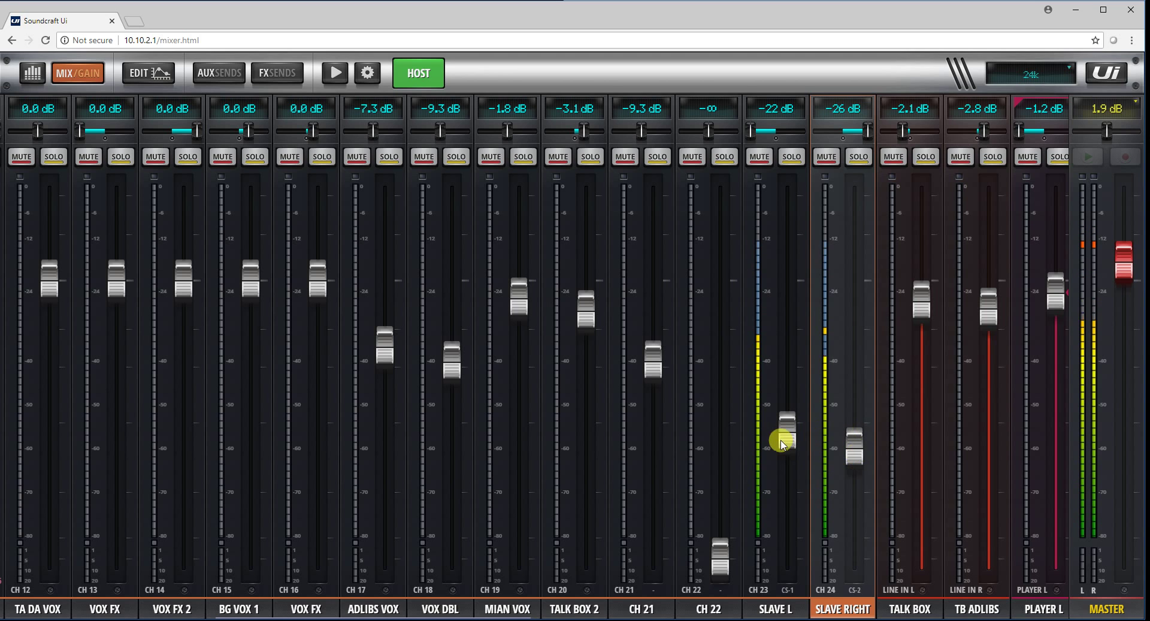
left_click_drag(782, 434, 795, 462)
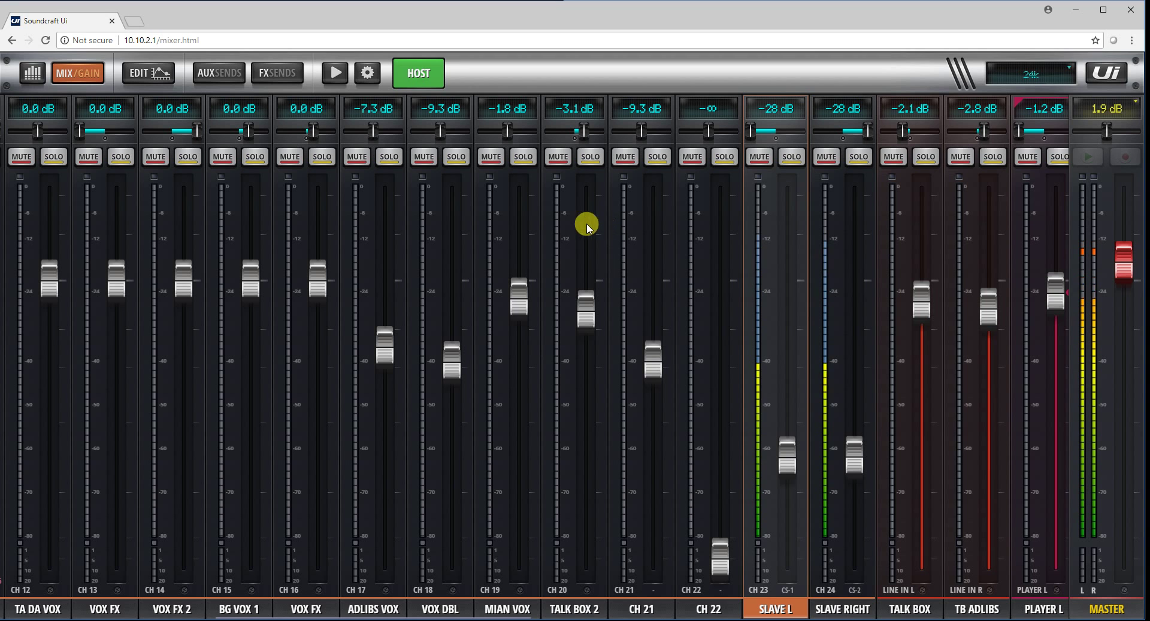
left_click_drag(585, 226, 495, 214)
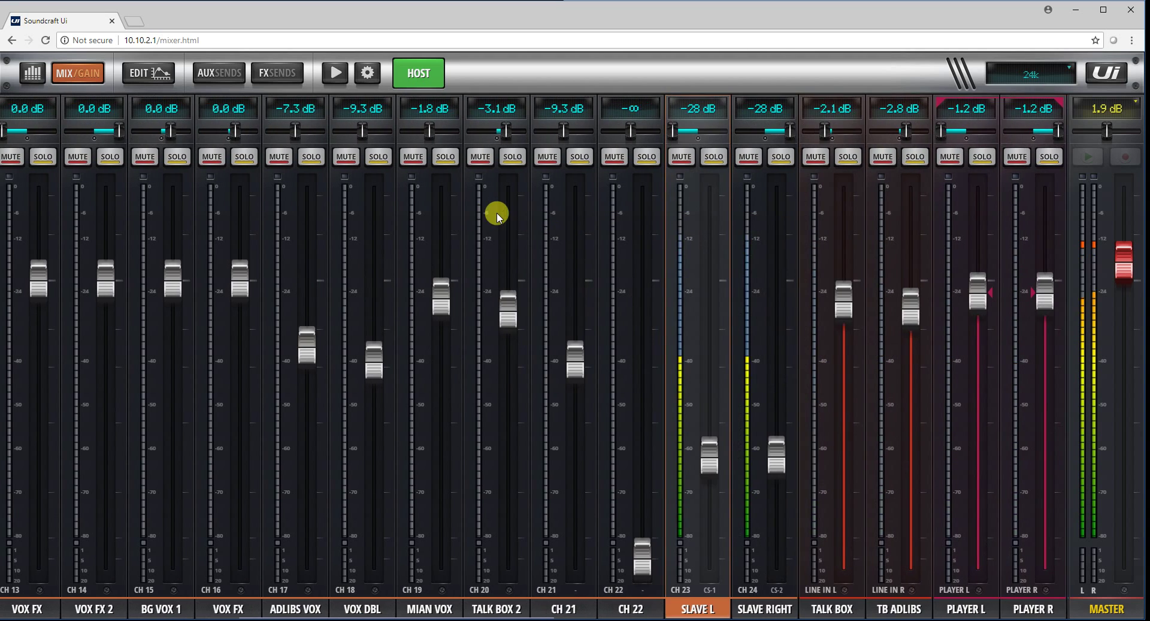
left_click_drag(398, 222, 470, 226)
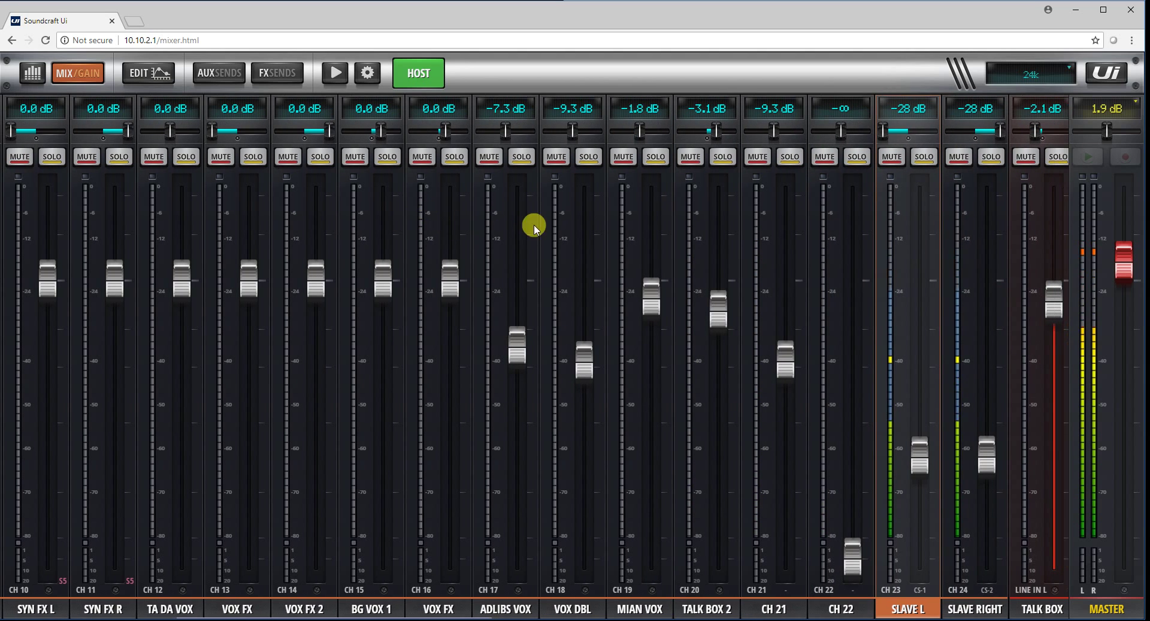
left_click(892, 157)
left_click(960, 157)
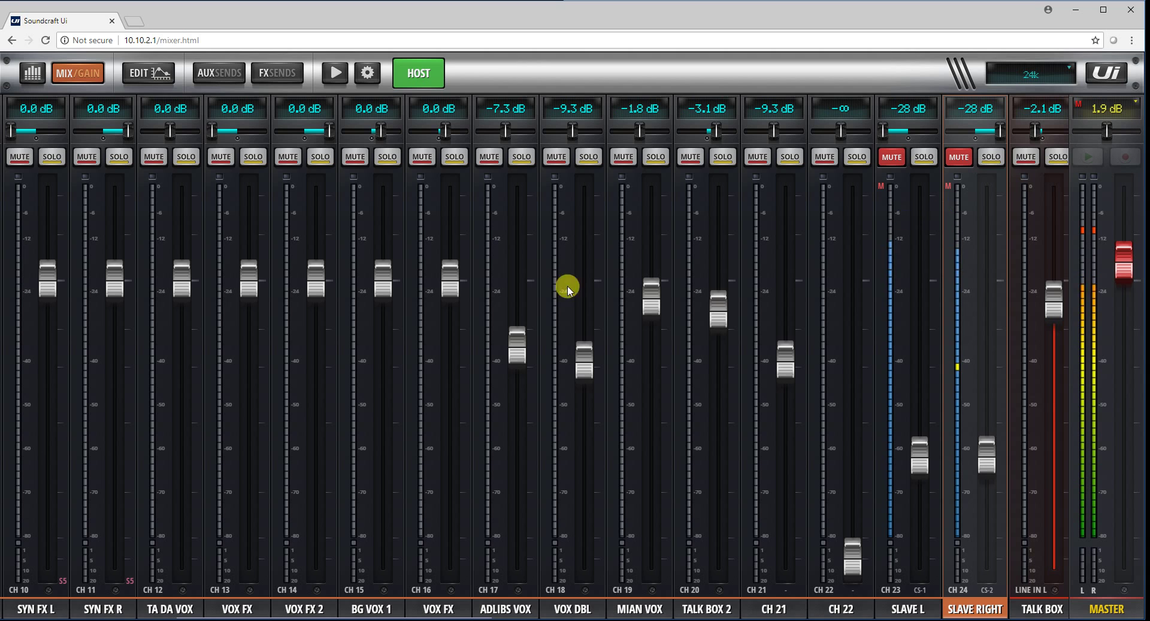
left_click_drag(226, 366, 676, 373)
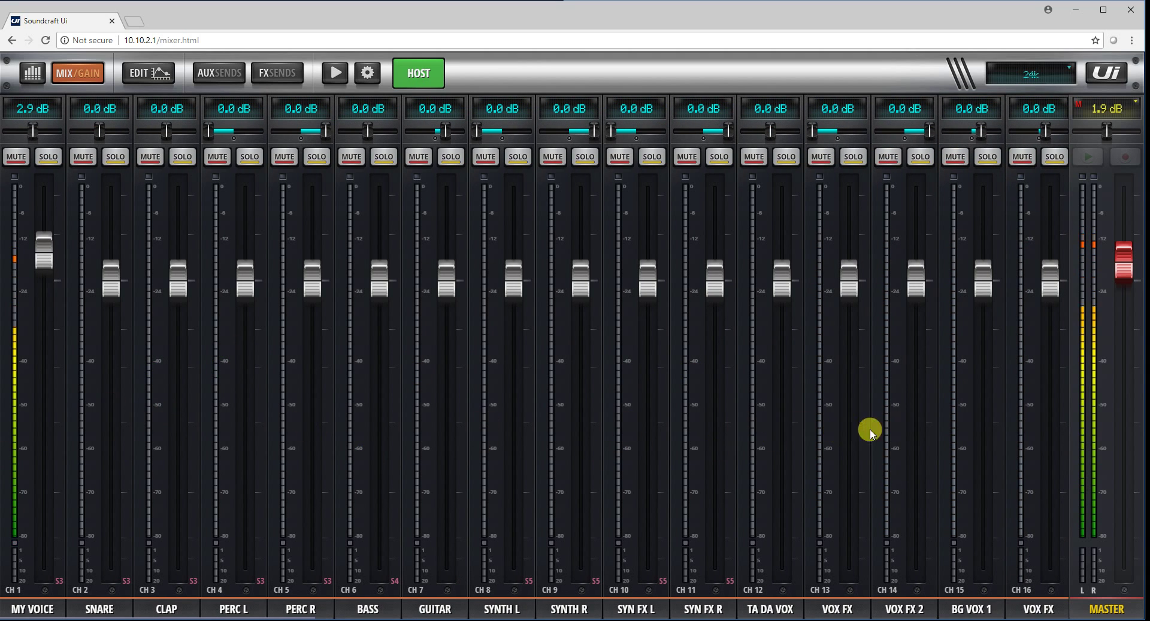
left_click_drag(843, 427, 458, 429)
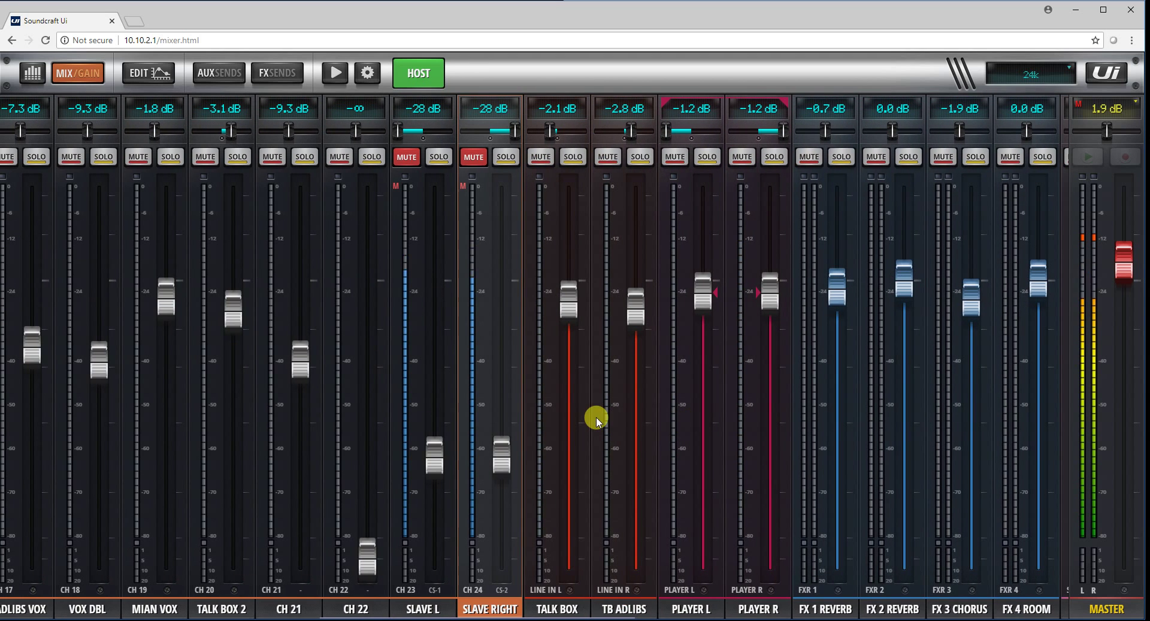
Step: Switch to SLAVE, stop the multitrack in the Player and close the Player
left_click(437, 81)
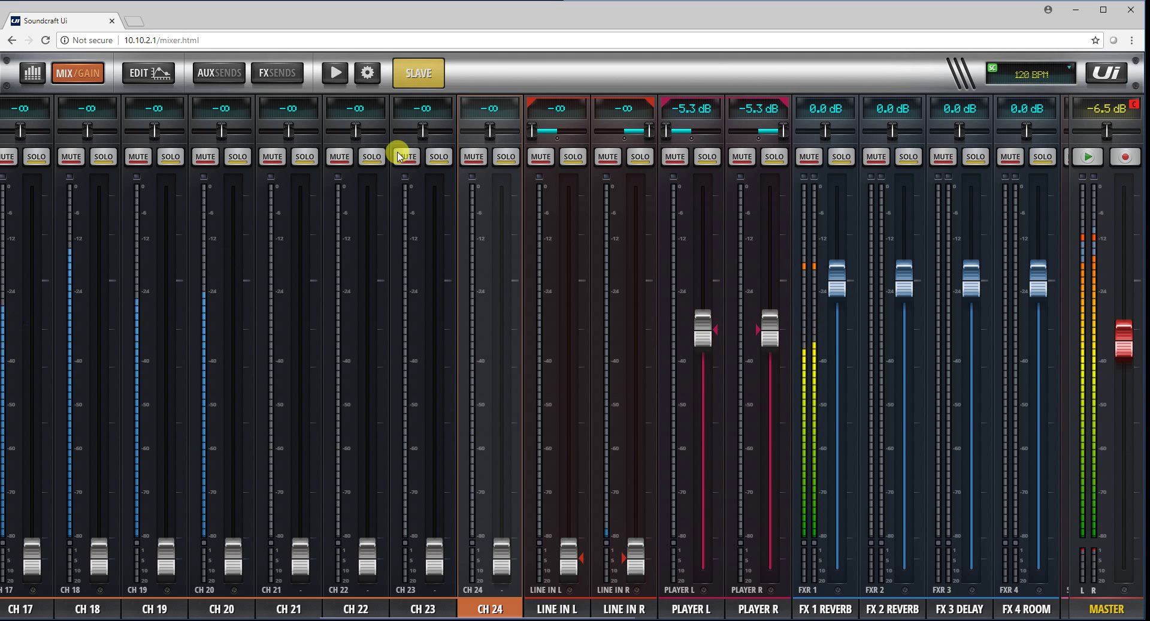
left_click(339, 74)
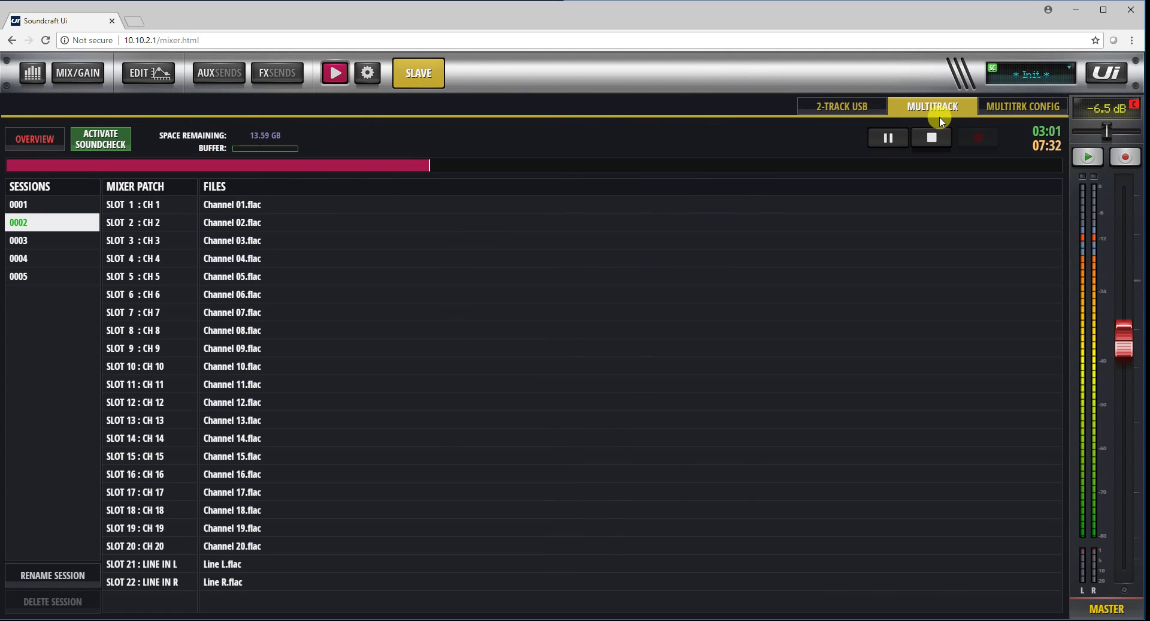
left_click(934, 139)
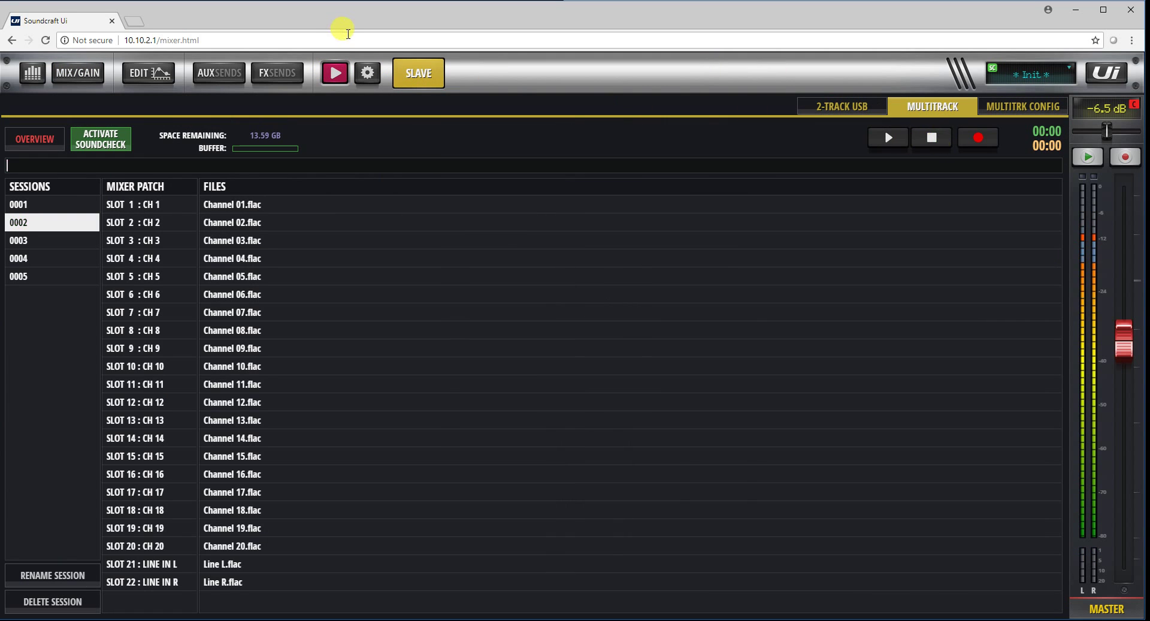
left_click(334, 74)
left_click_drag(308, 267, 569, 282)
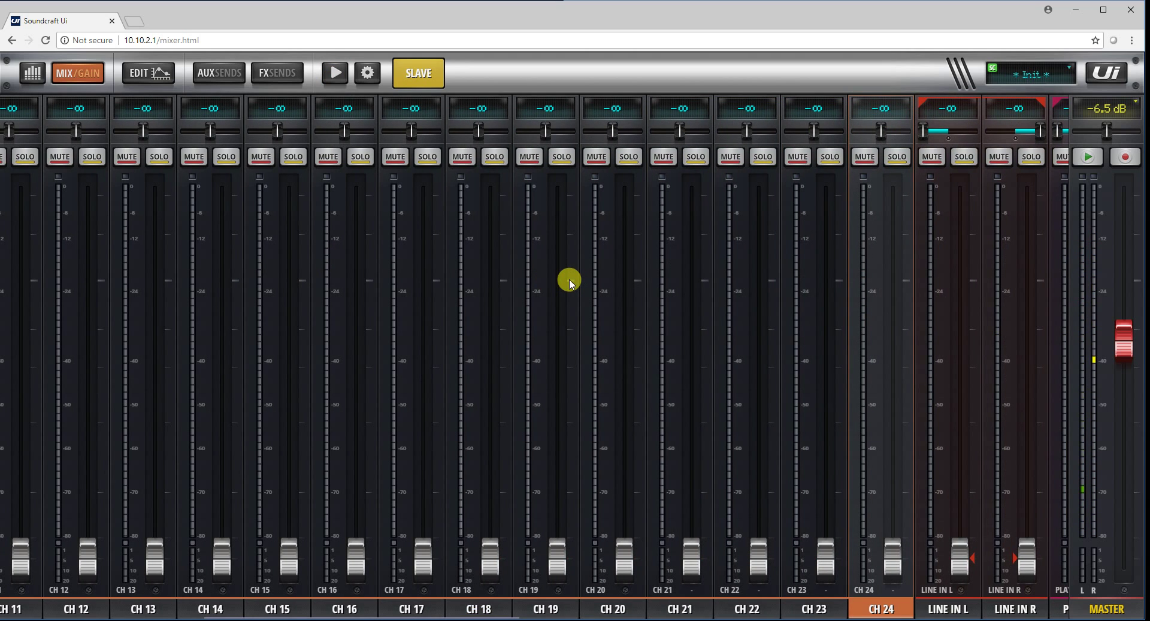
left_click_drag(208, 277, 652, 284)
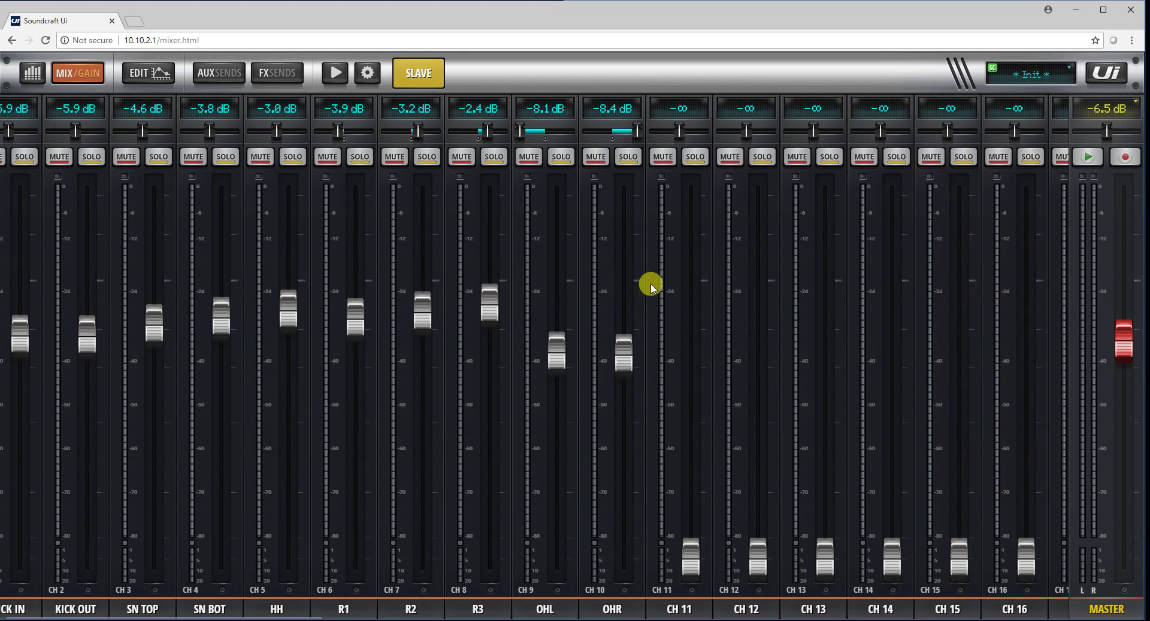
left_click_drag(194, 236, 162, 390)
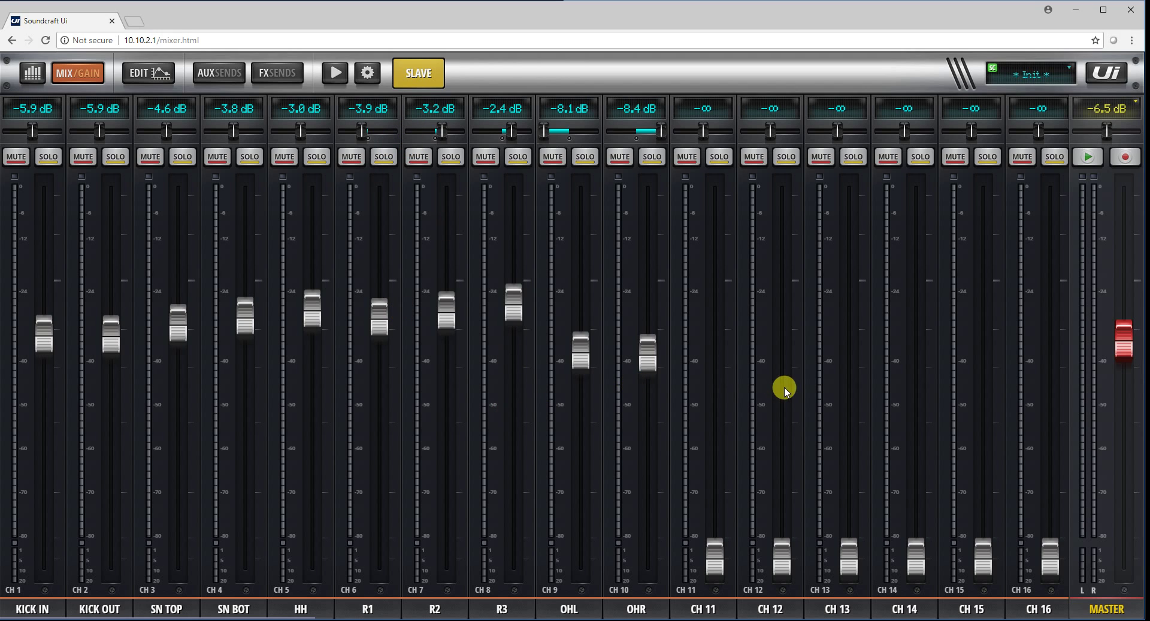
left_click_drag(784, 388, 226, 382)
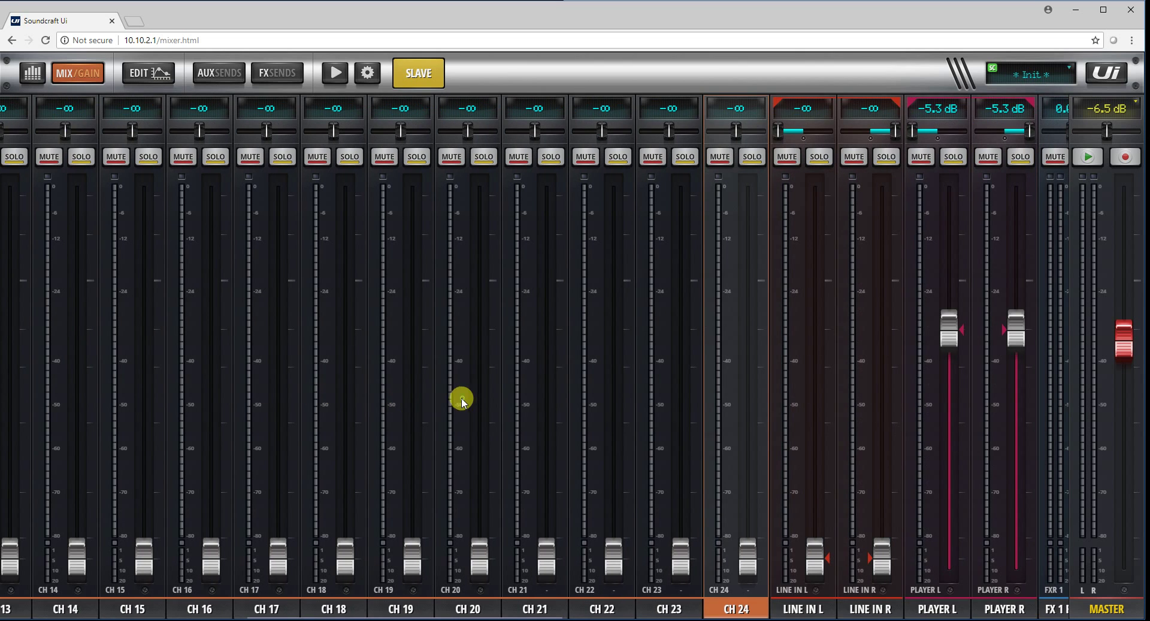
left_click_drag(462, 401, 257, 385)
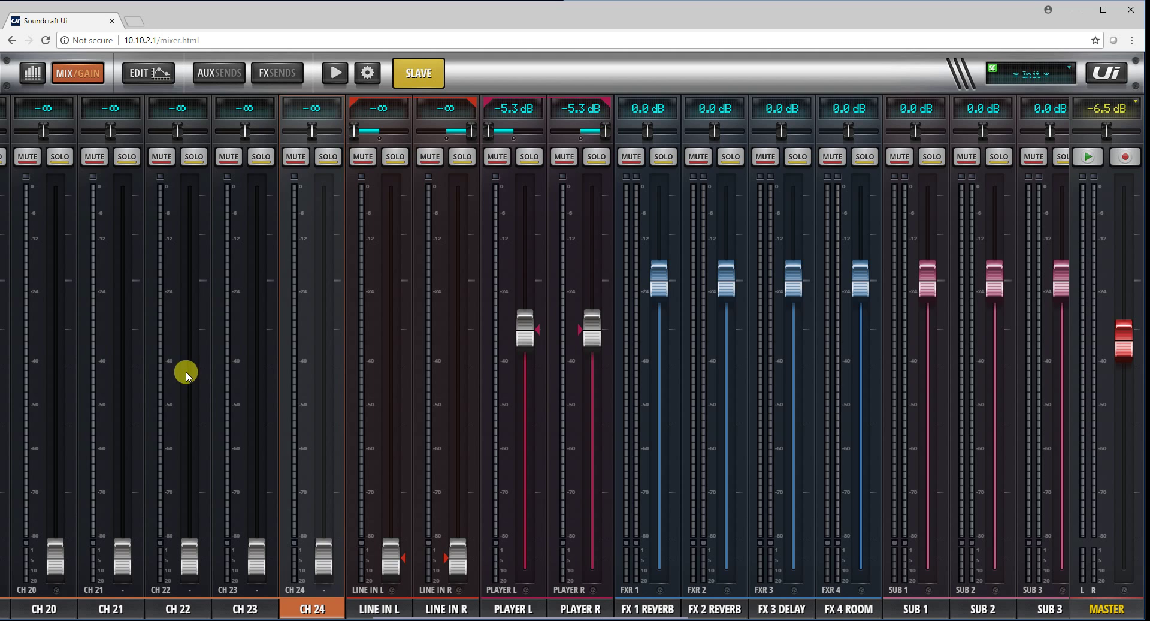
left_click_drag(185, 375, 552, 408)
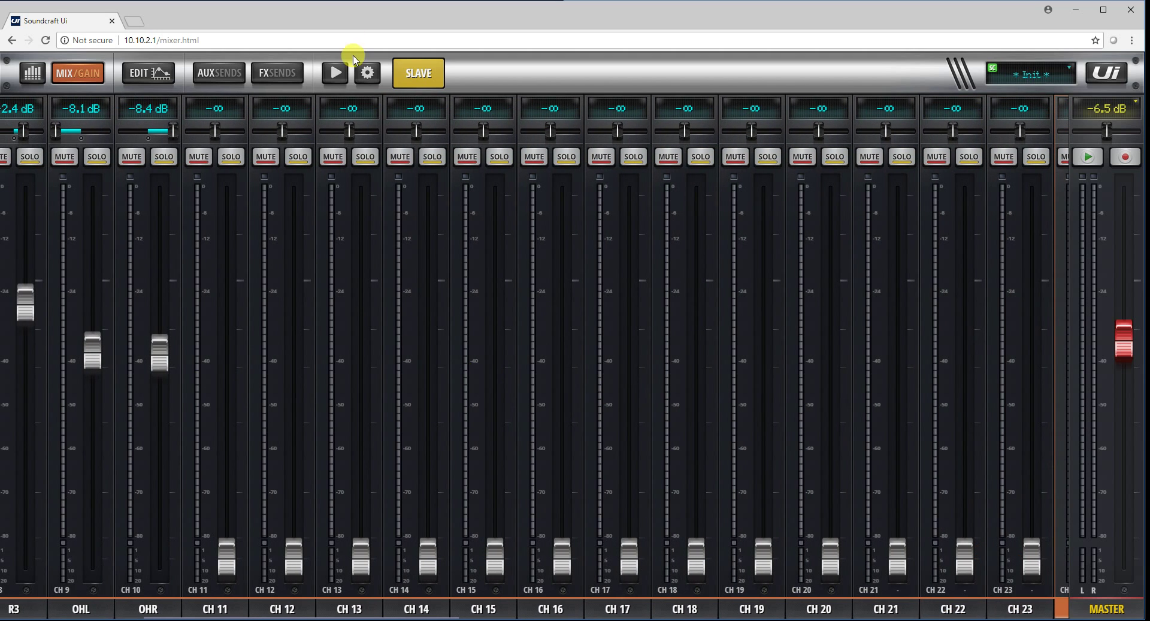
Step: Apply PATCH 1:1 on the slave's CASCADE OUTS patching and confirm with OK
left_click(366, 72)
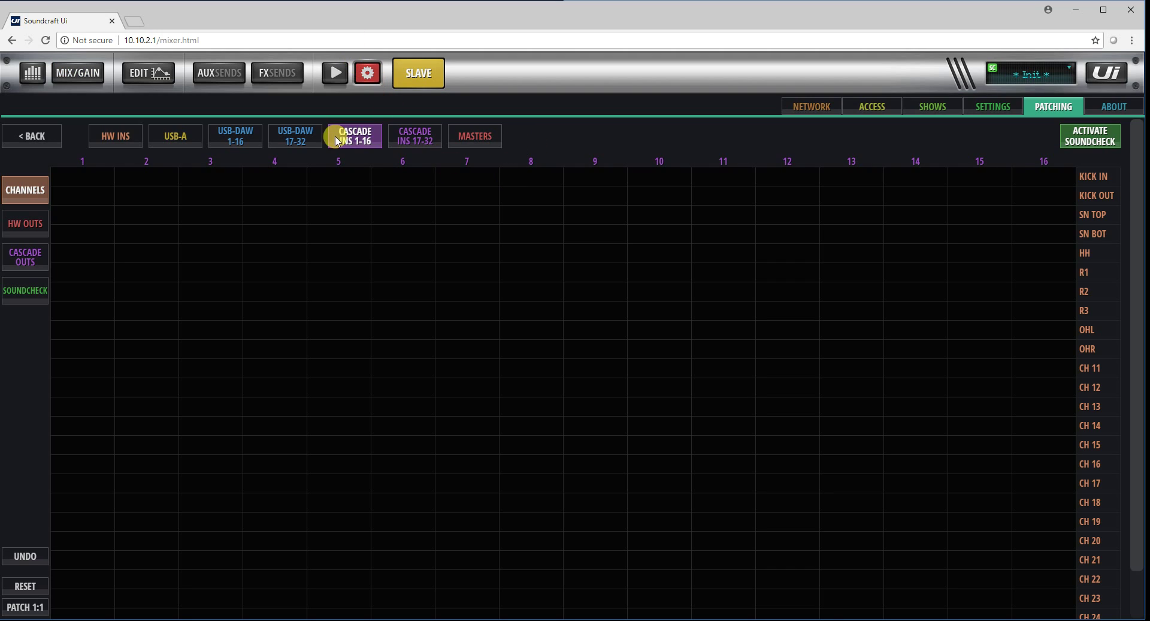
left_click(26, 254)
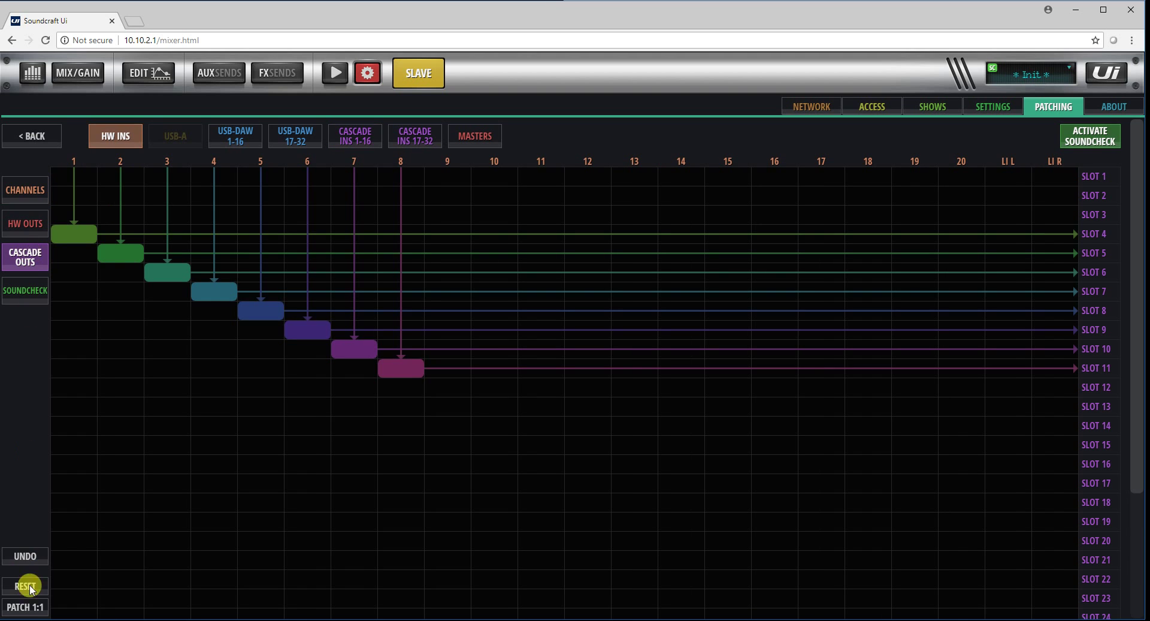
left_click(27, 607)
left_click(517, 257)
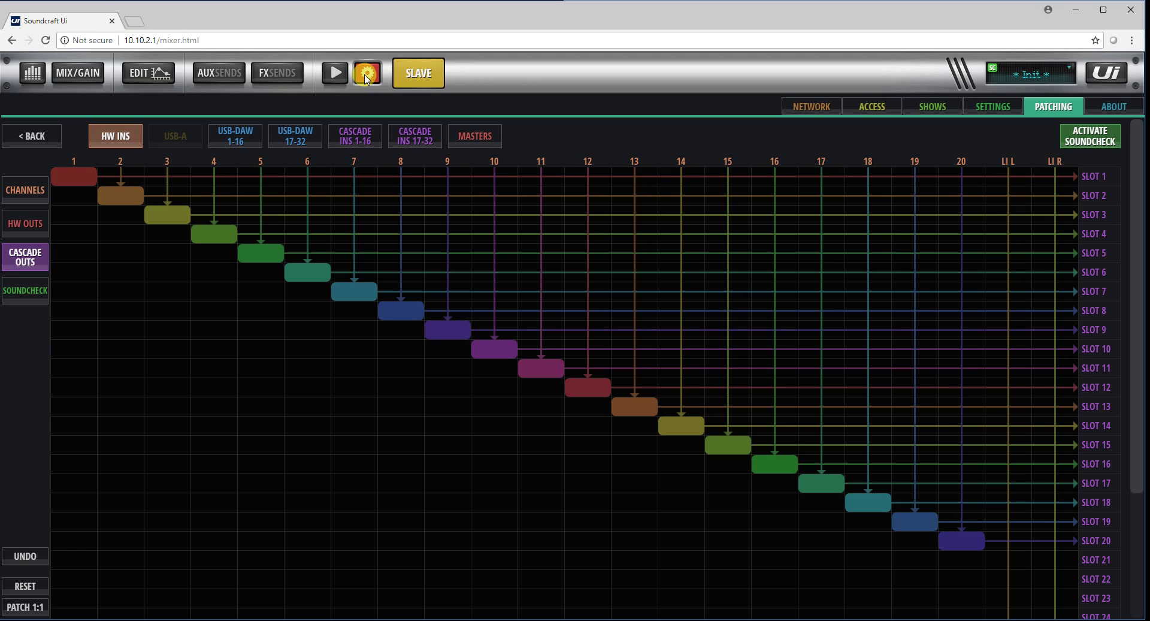
Step: On the host, patch cascade inputs 1–16 one-to-one to the channels, keeping MY VOICE on hardware input 1
left_click(401, 78)
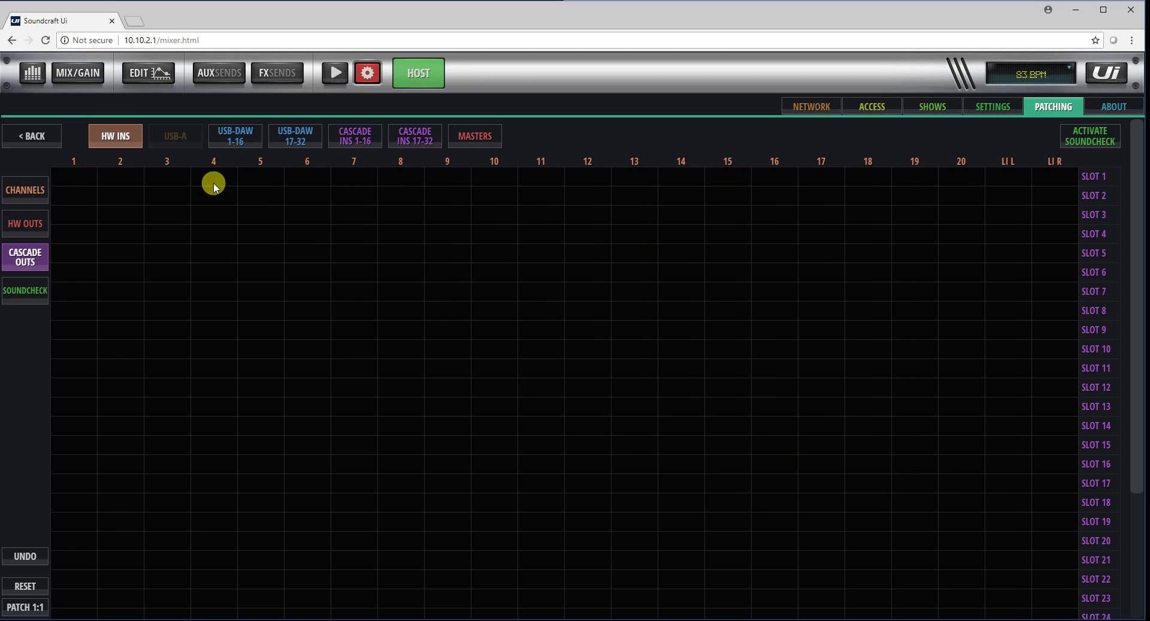
left_click(359, 136)
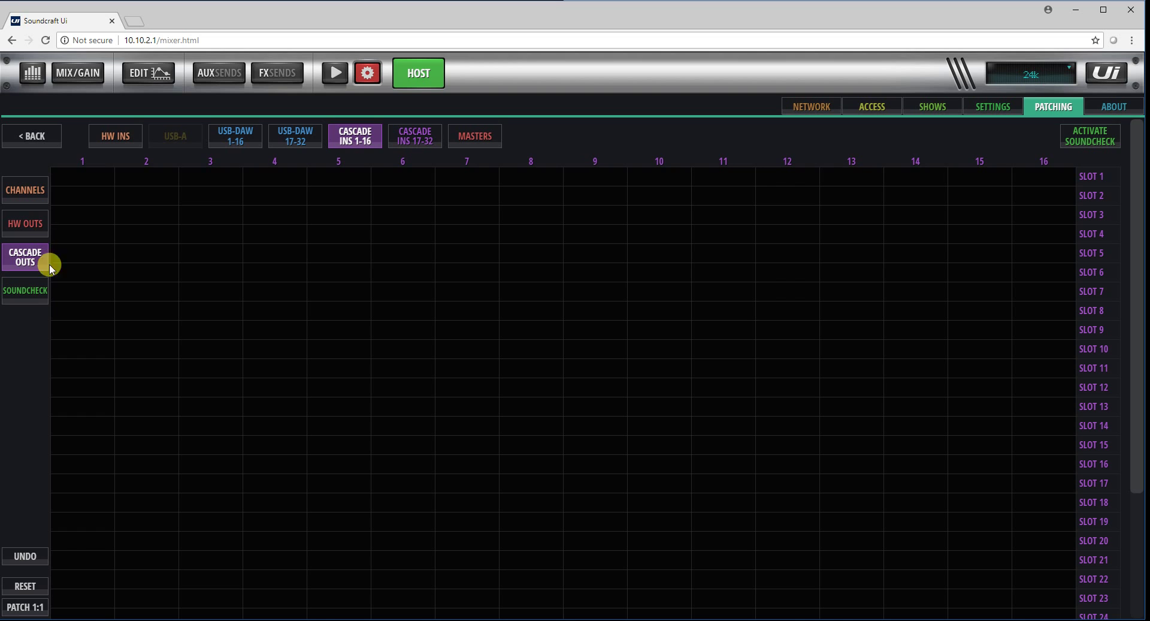
left_click(28, 189)
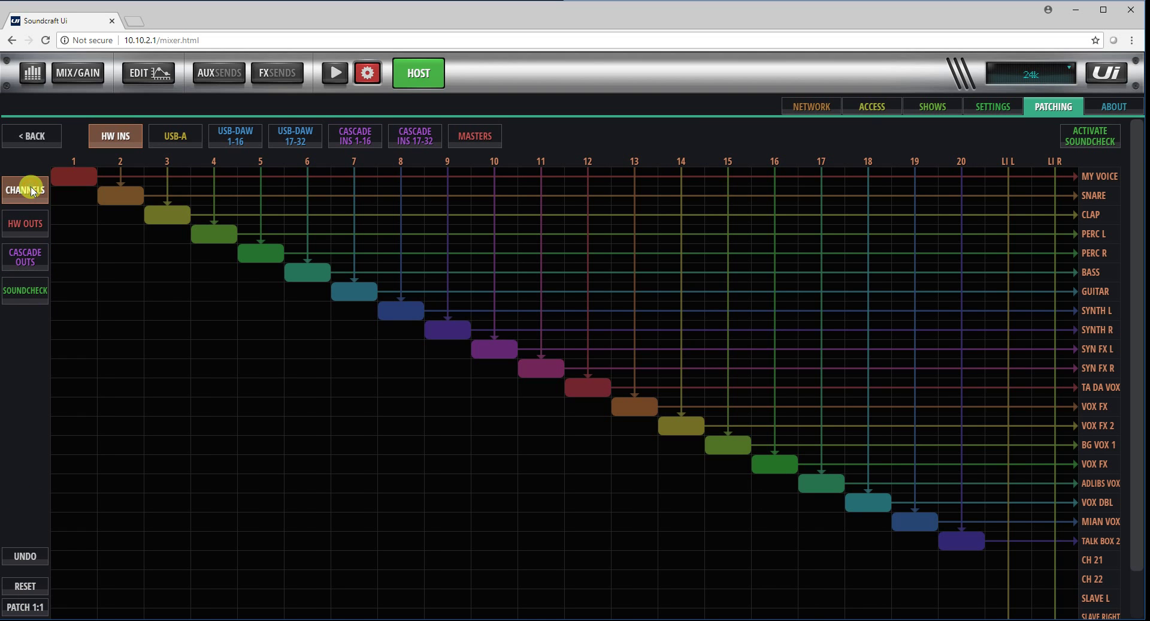
left_click(359, 139)
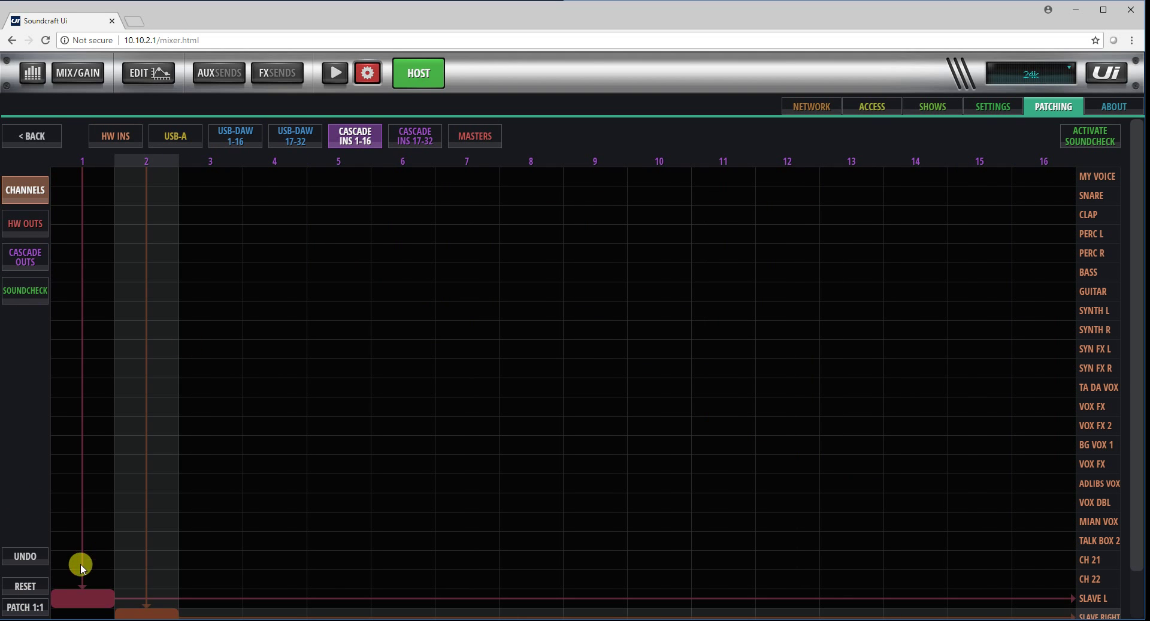
left_click(36, 606)
left_click(509, 249)
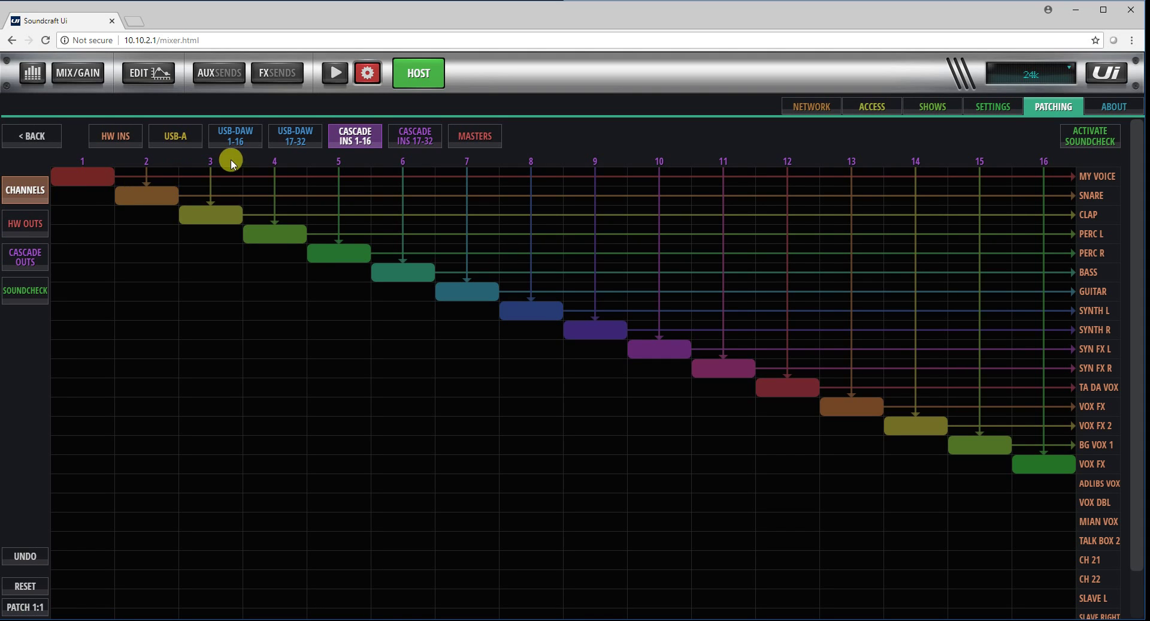
left_click(112, 137)
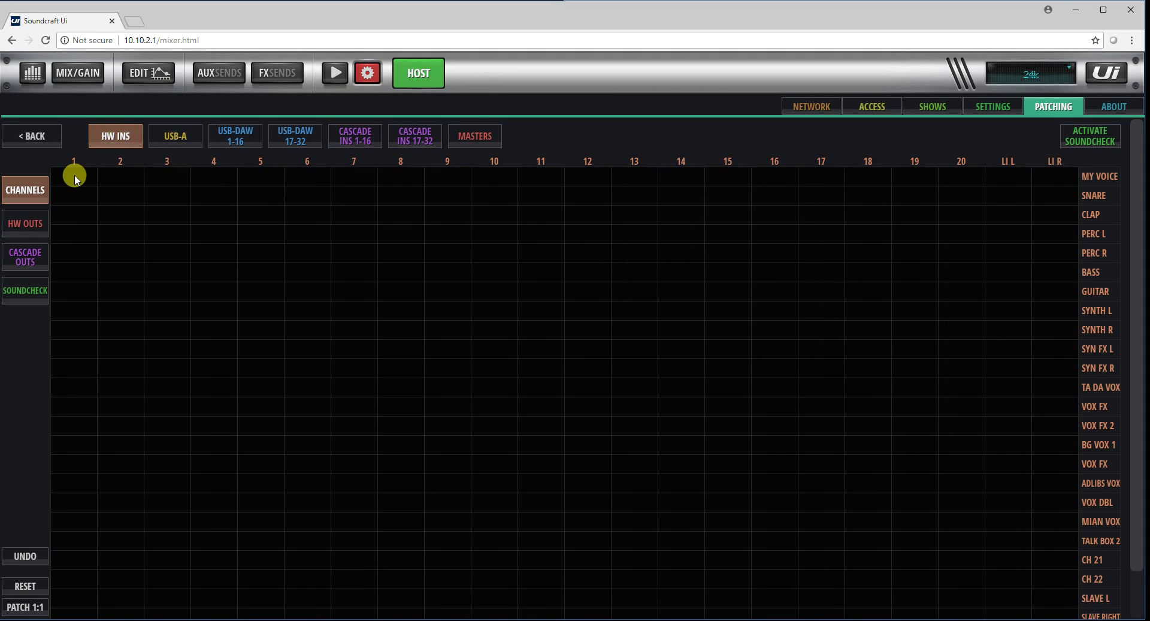
left_click(74, 176)
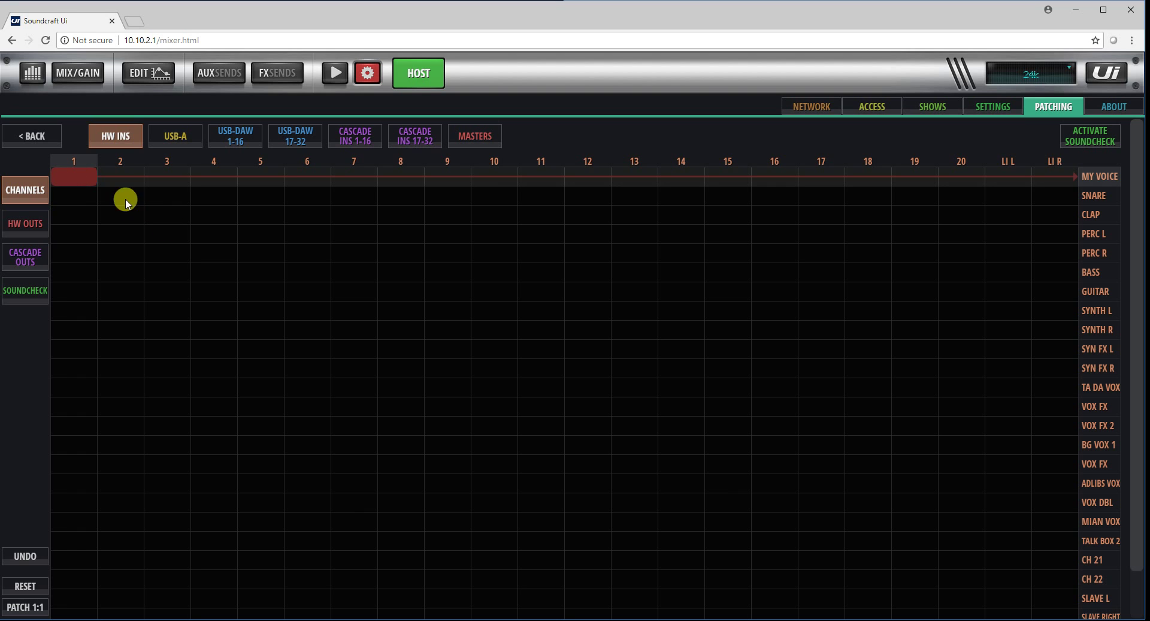
Step: Check the cascade inputs 1–16 and 17–32 channel routing, then return control to the slave mixer
left_click(366, 136)
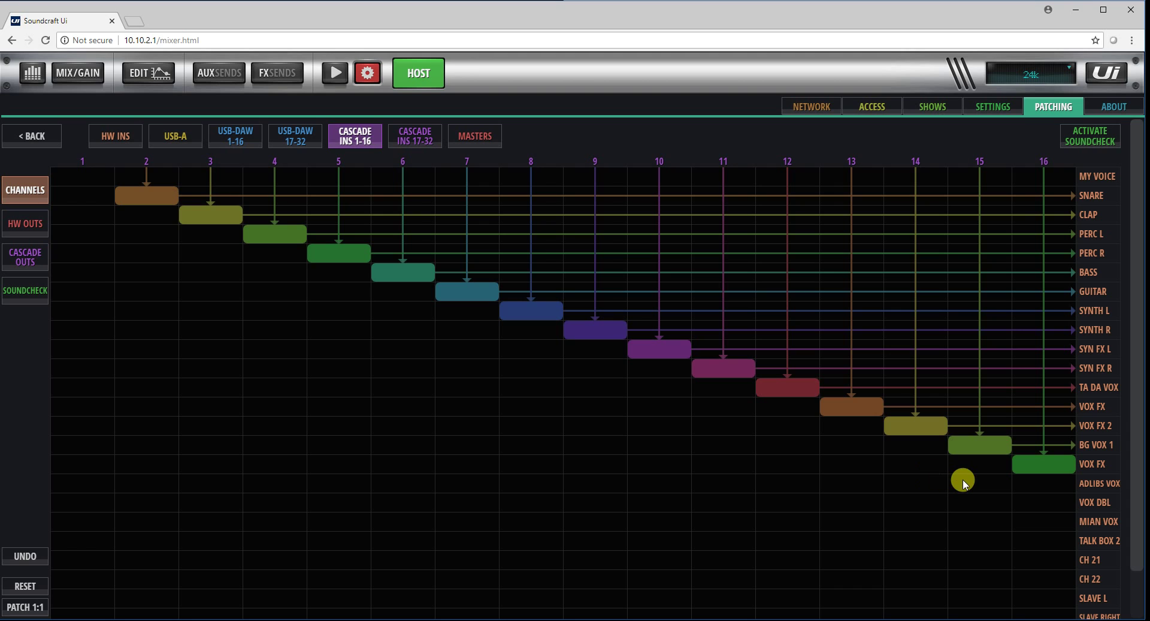
left_click(412, 145)
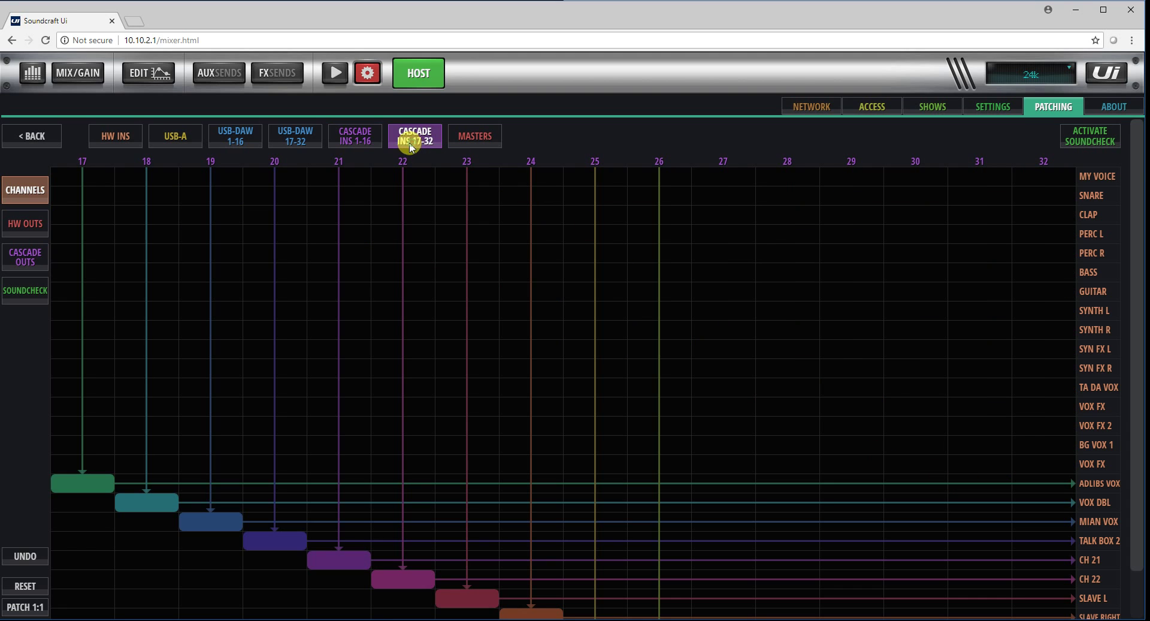
left_click(366, 138)
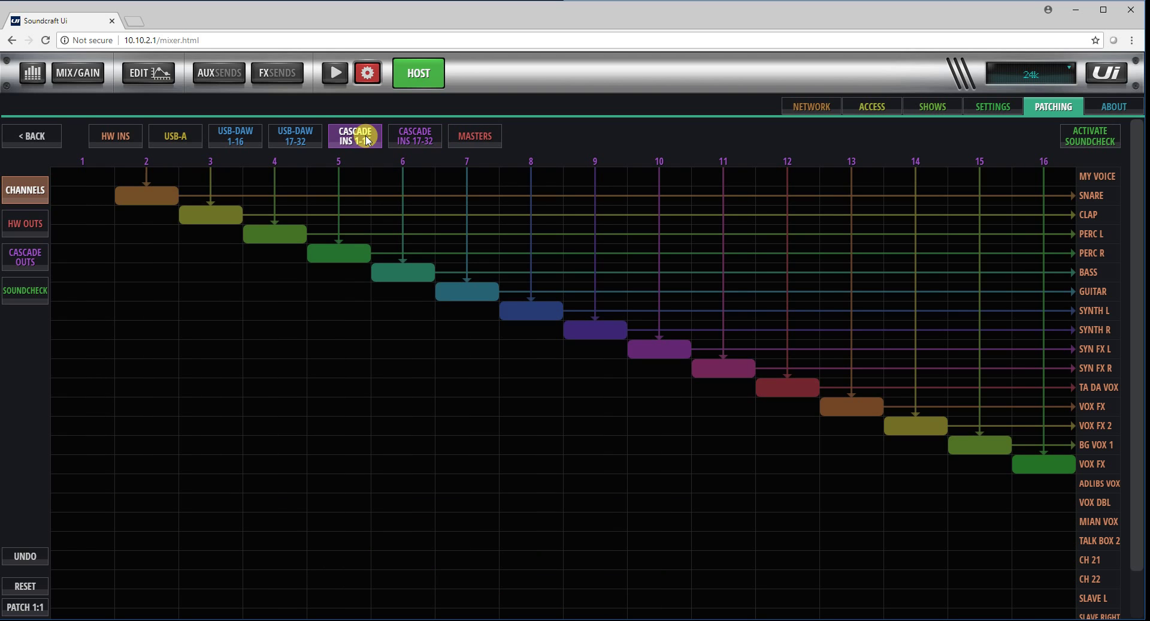
left_click(426, 84)
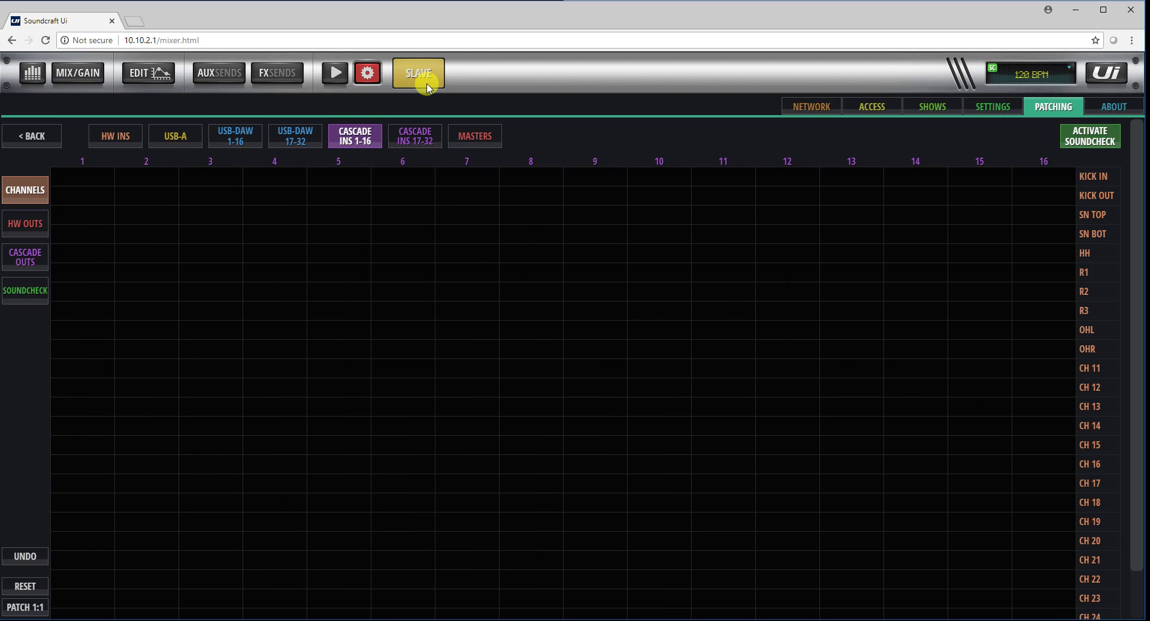